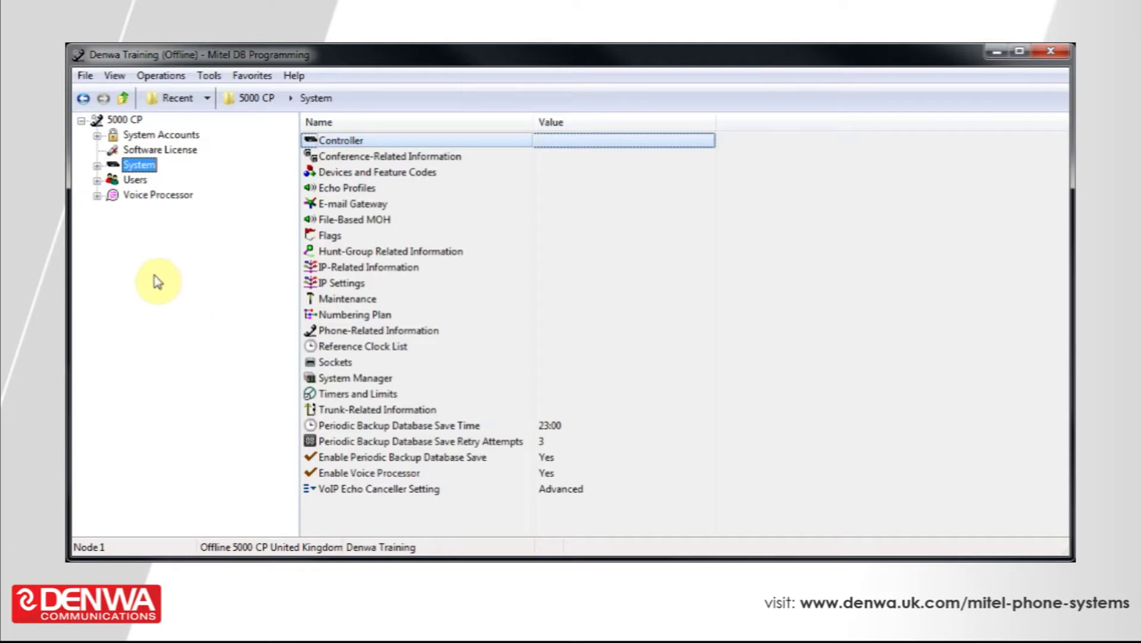
Step: Expand Voice Processor > Devices and show the Applications list
left_click(96, 195)
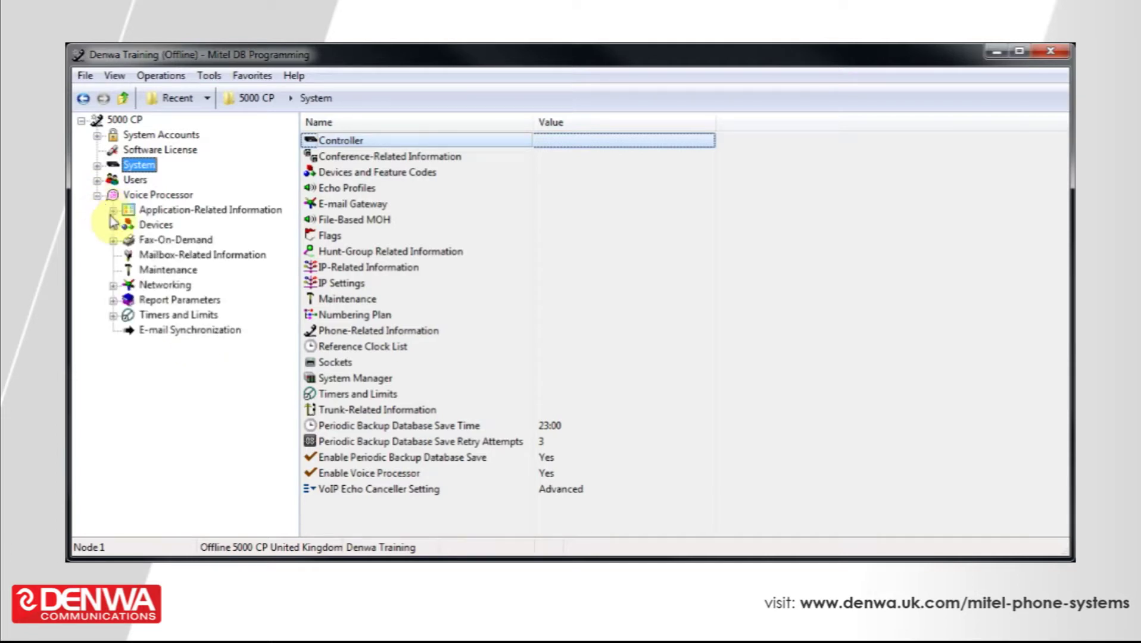
left_click(112, 225)
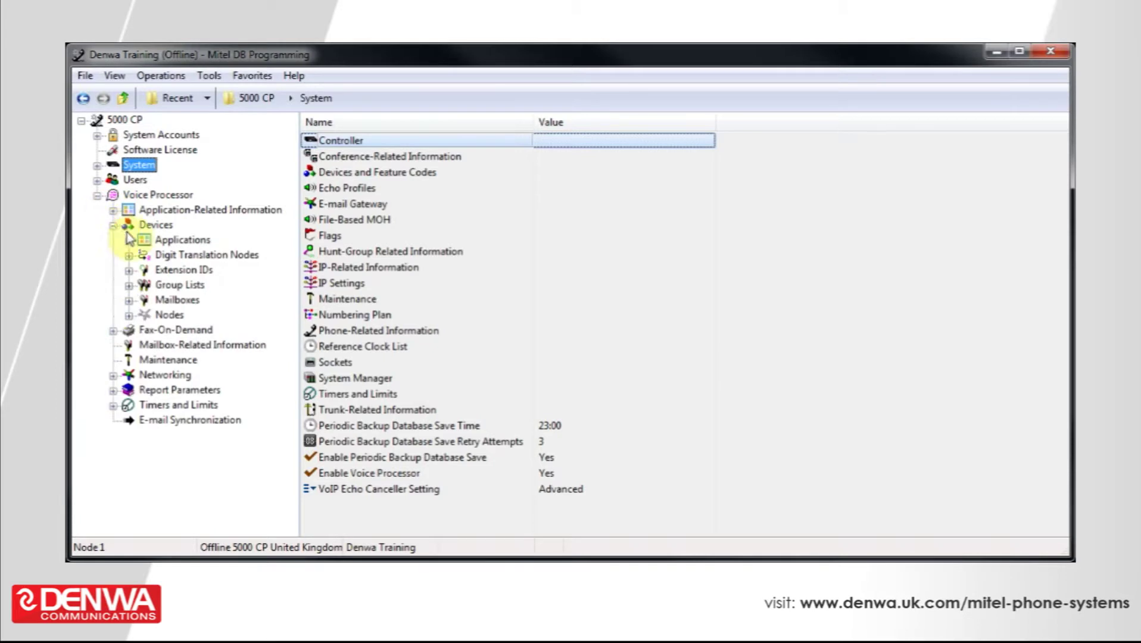
left_click(183, 239)
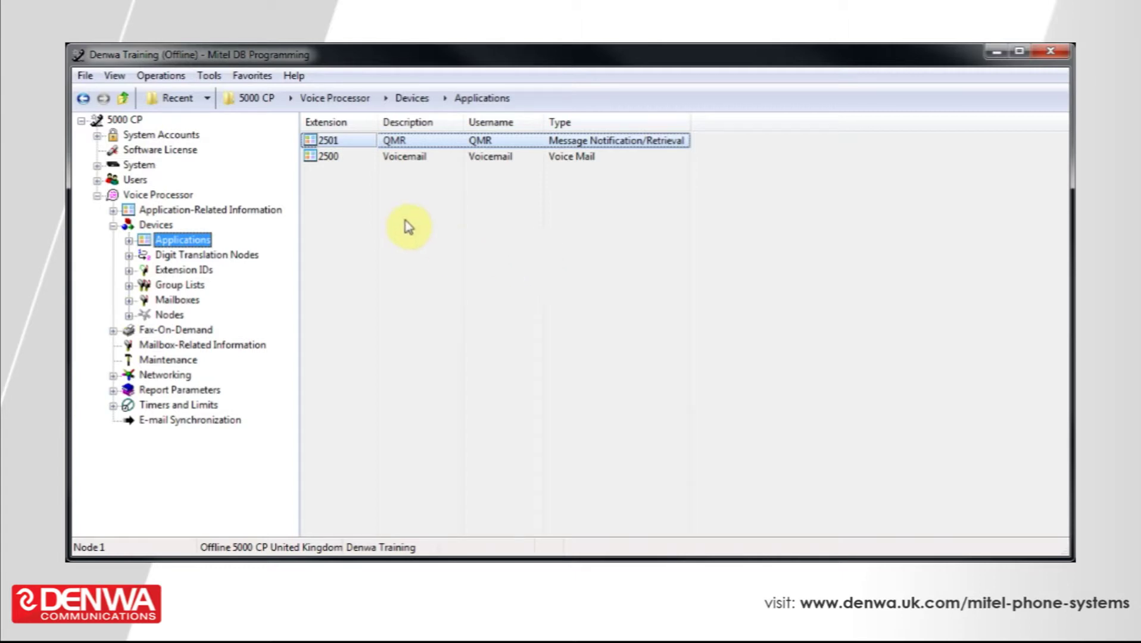
Step: Create a STAR application at starting extension 2502
left_click(443, 228)
right_click(444, 228)
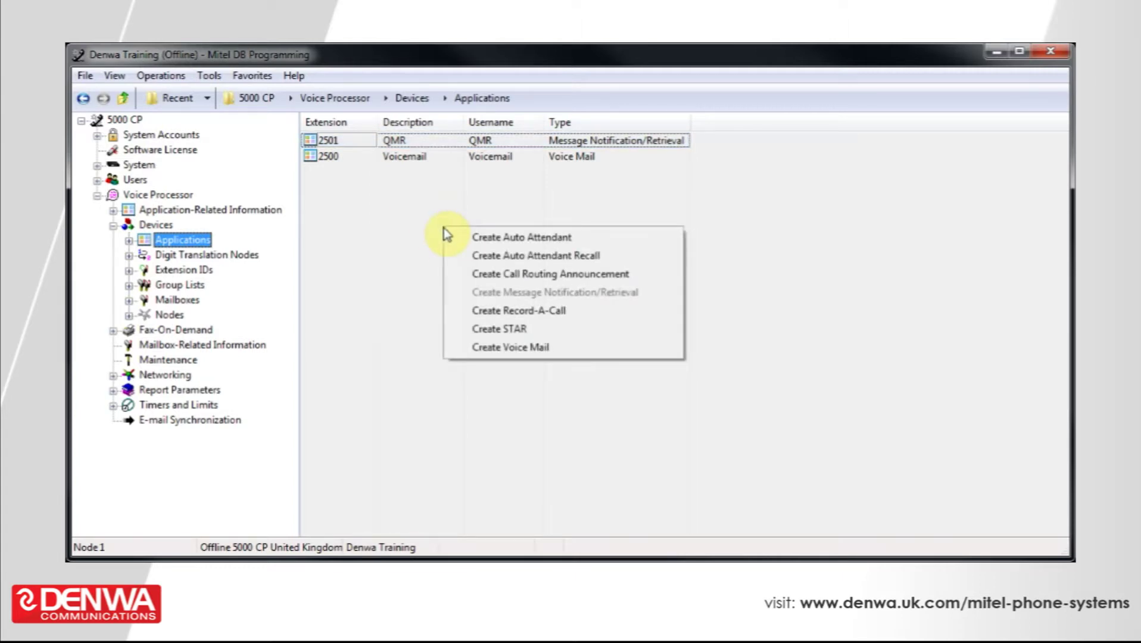
left_click(524, 329)
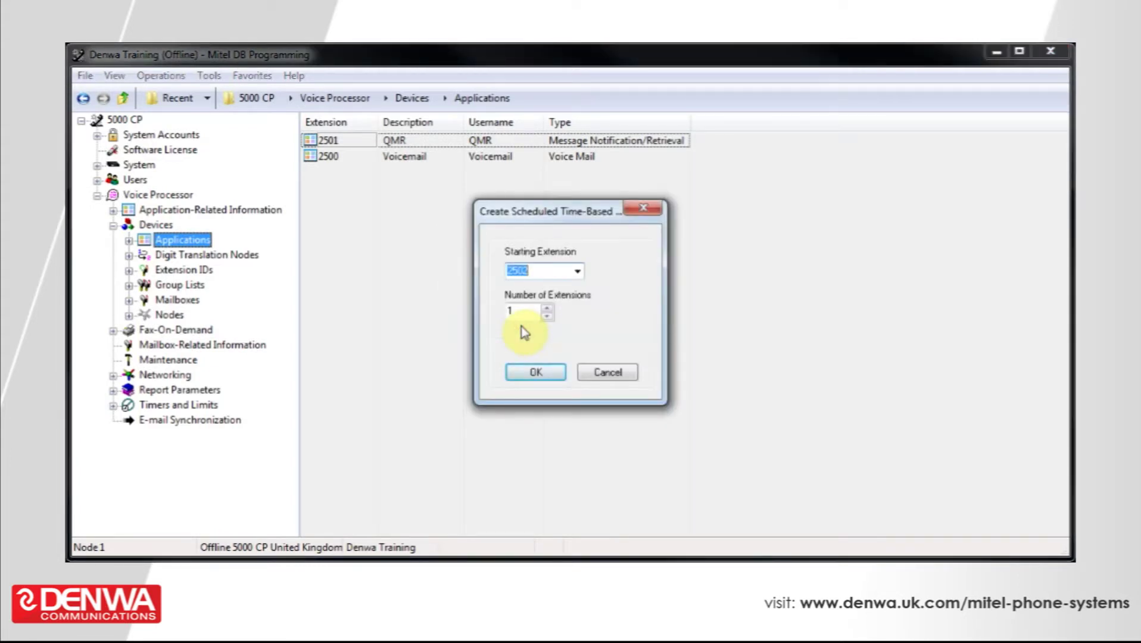
left_click(577, 272)
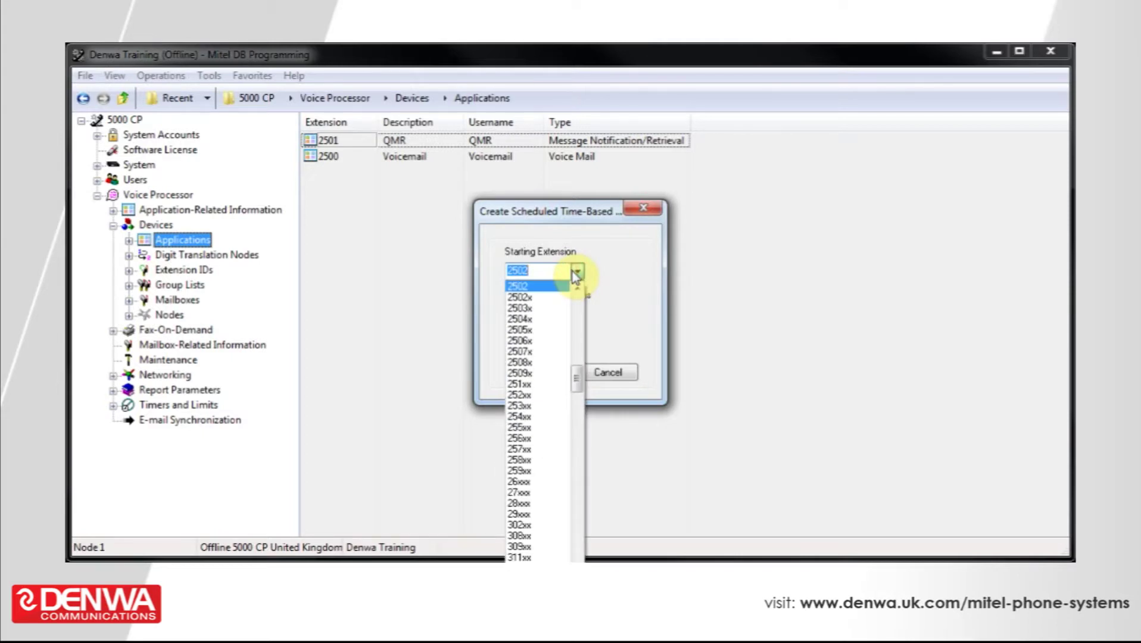
left_click(574, 272)
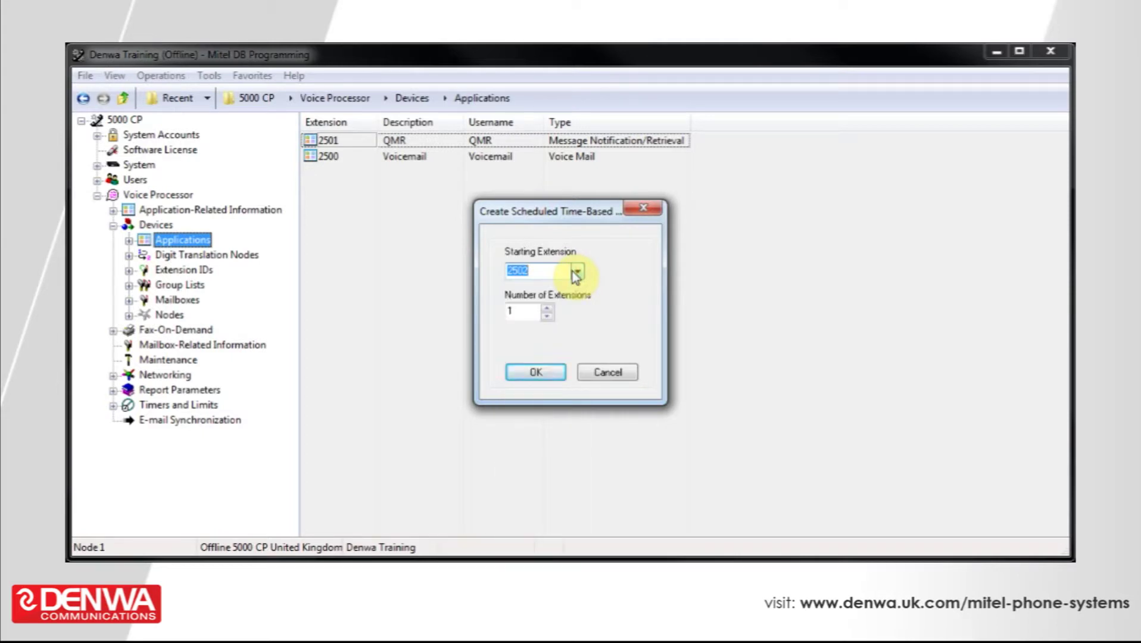
left_click(541, 373)
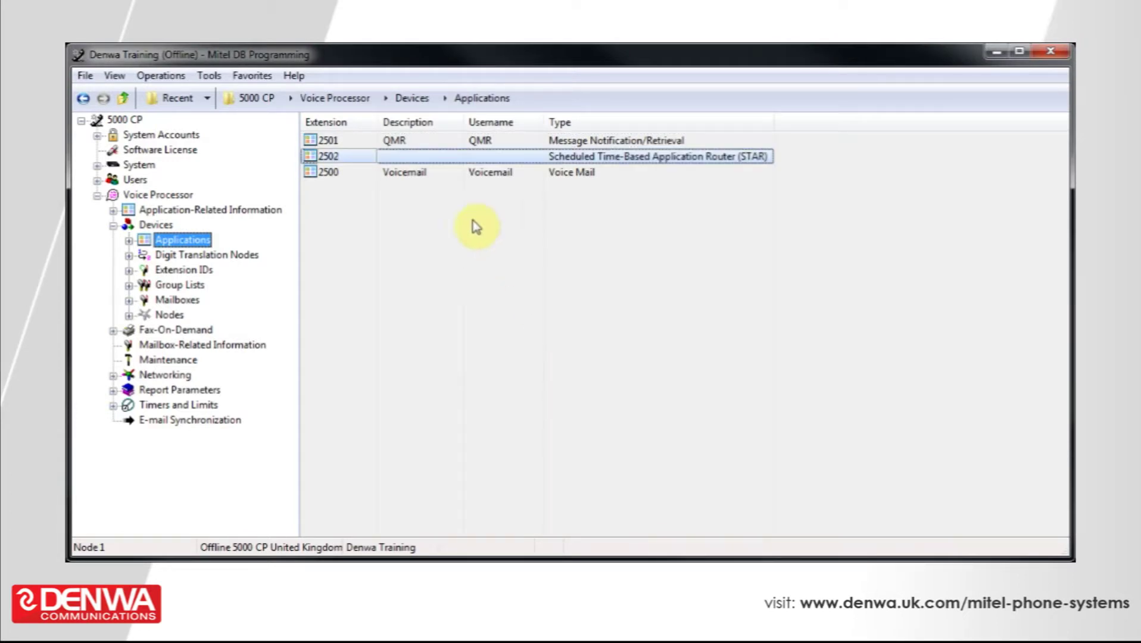
Step: Set application 2502's description to 'Opening times' and its username to 'Open'
left_click(412, 156)
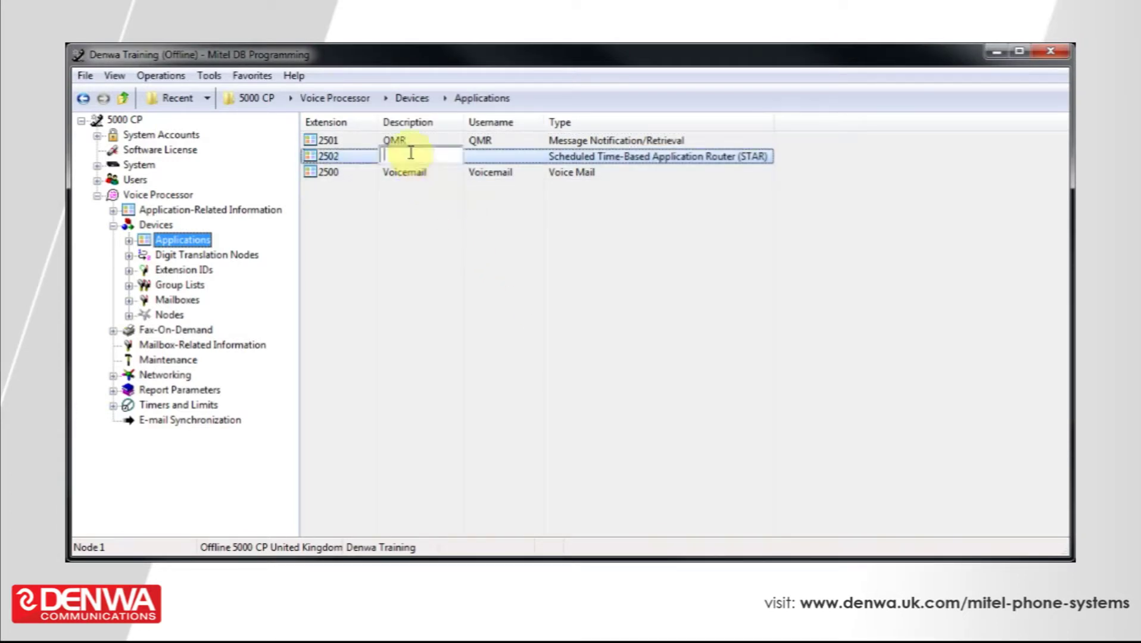
type("Ope")
type("ning tim")
type("es")
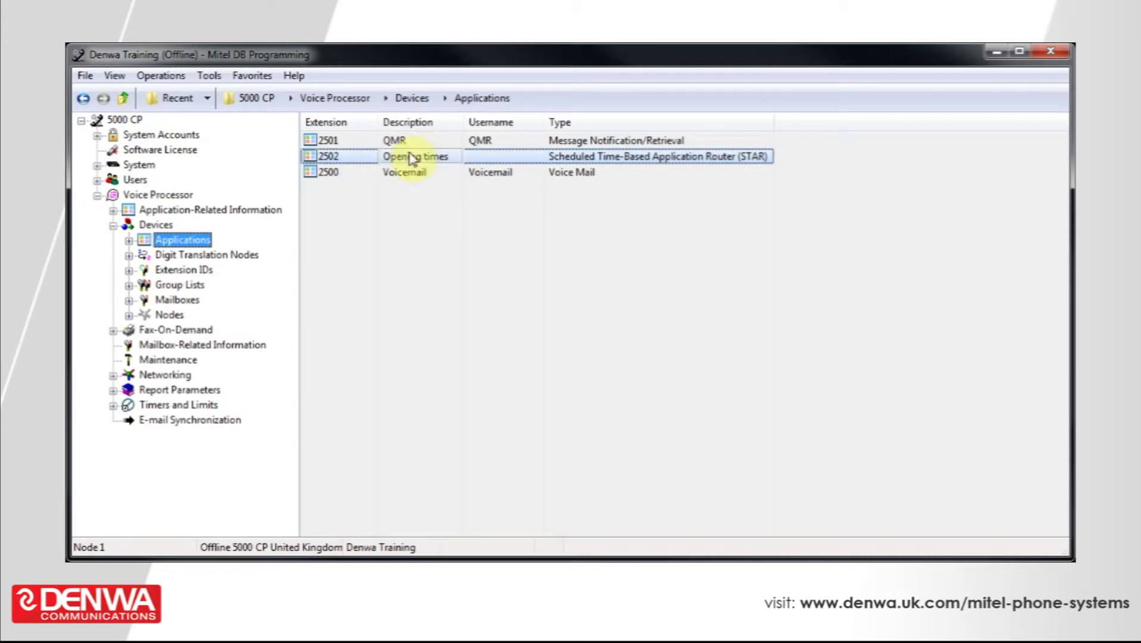
key("Return")
left_click(493, 158)
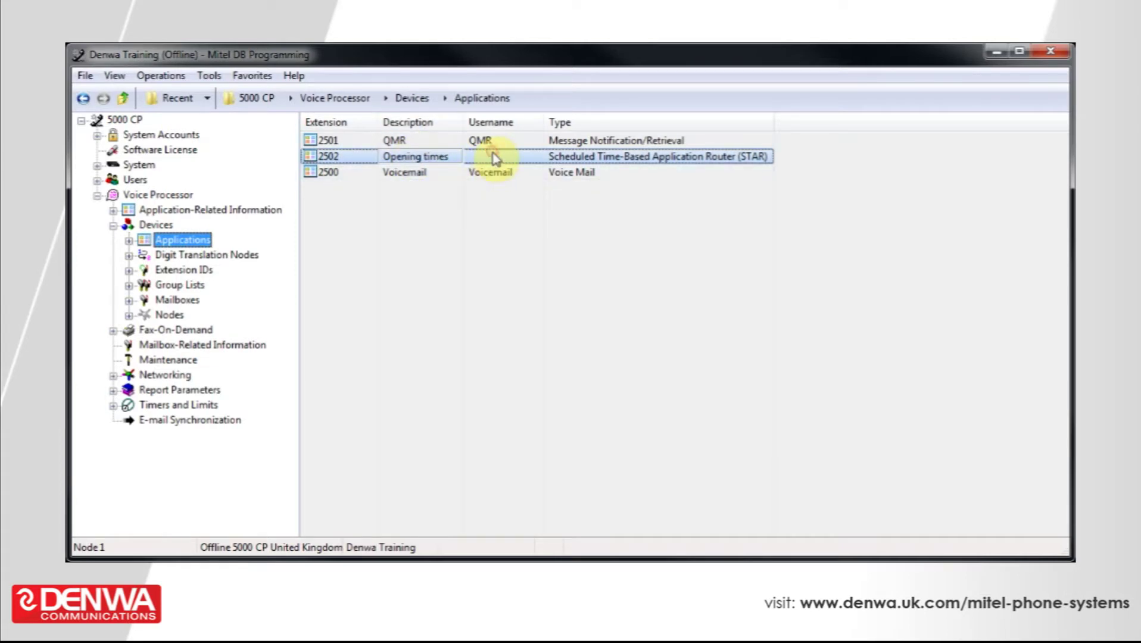
type("Open")
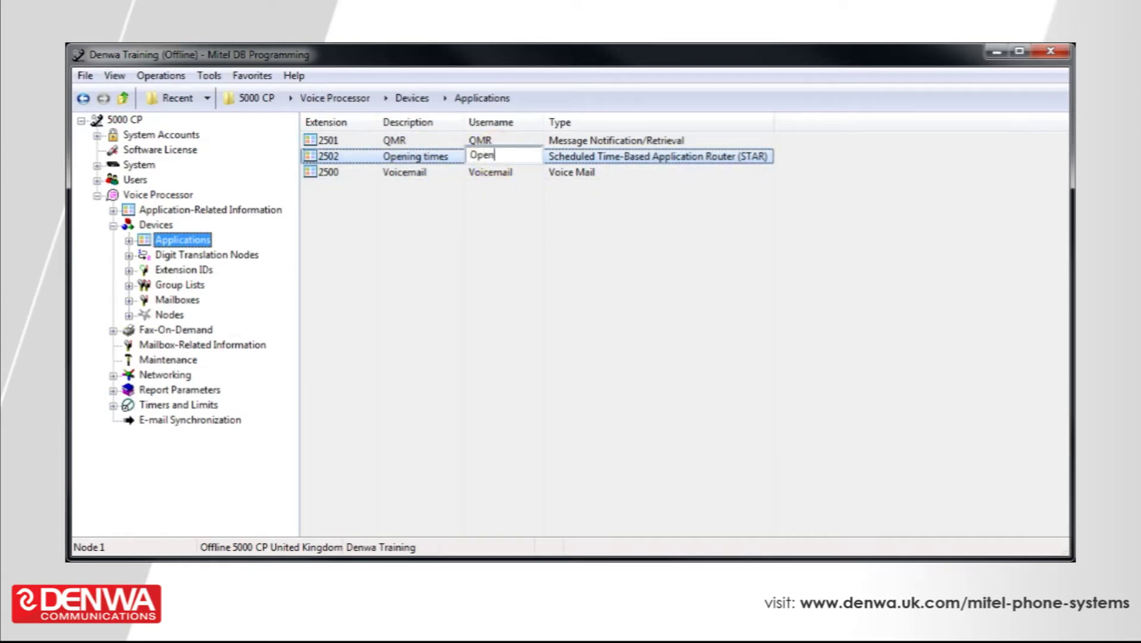
key("Return")
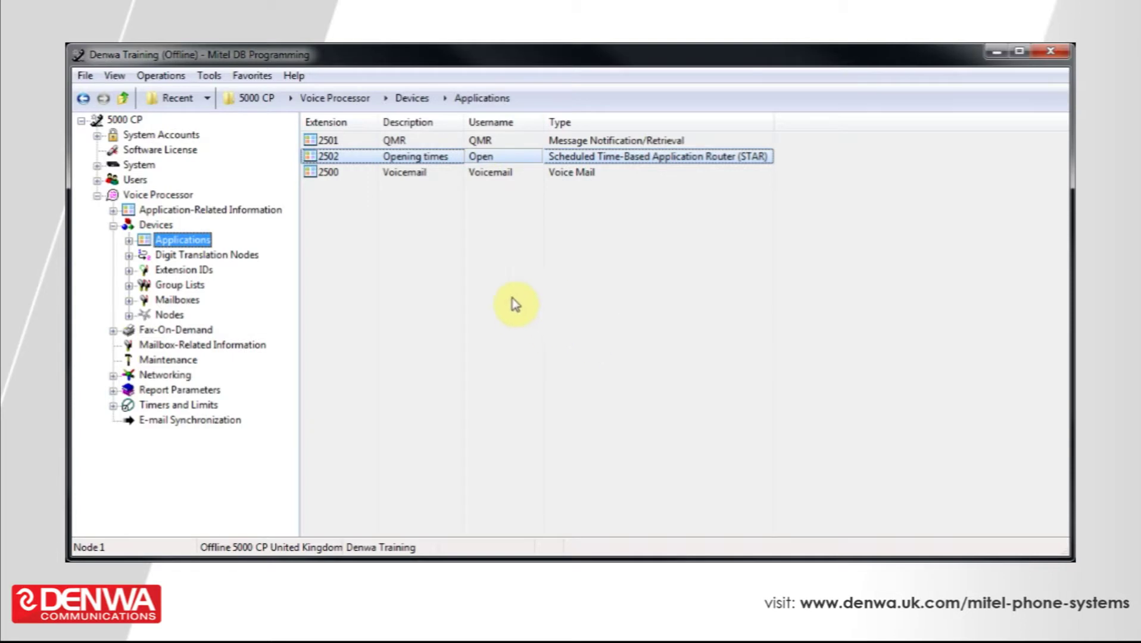
double_click(327, 157)
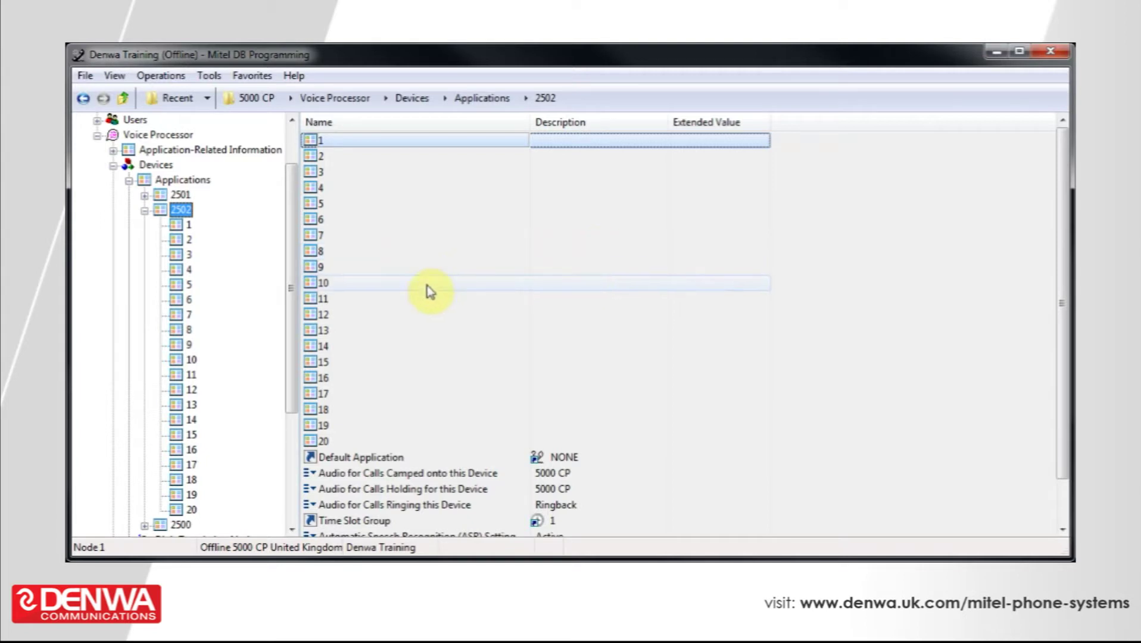
Step: Enter 'M to F 9 - 5' as entry 10's description in application 2502
left_click(583, 286)
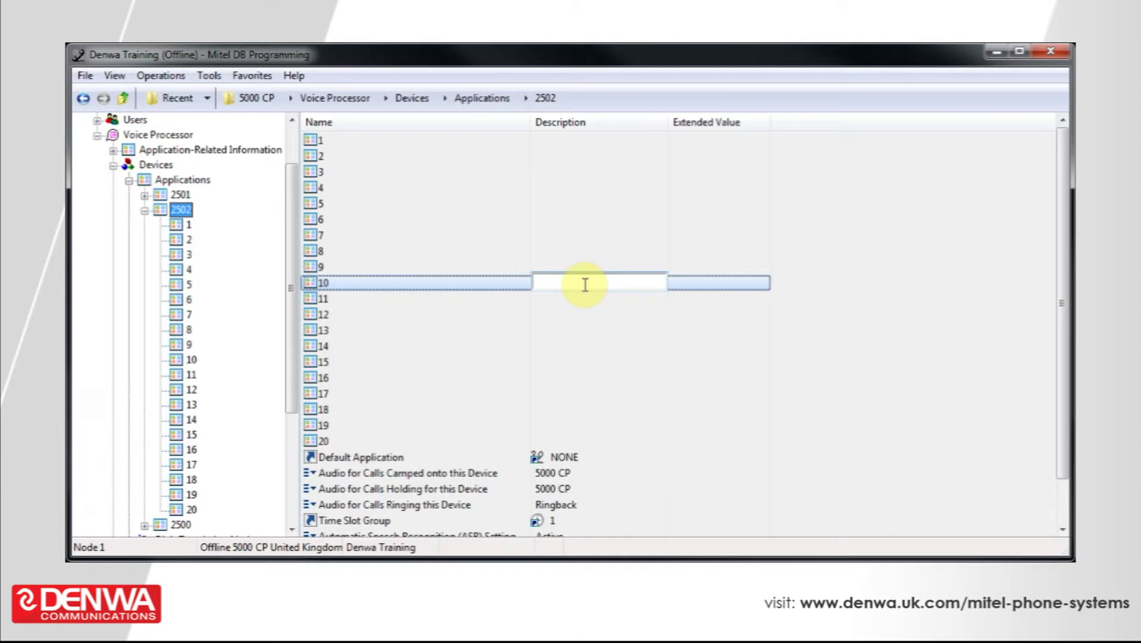
type("M to")
type(" F")
type(" 9 ")
type("- 5")
left_click(904, 310)
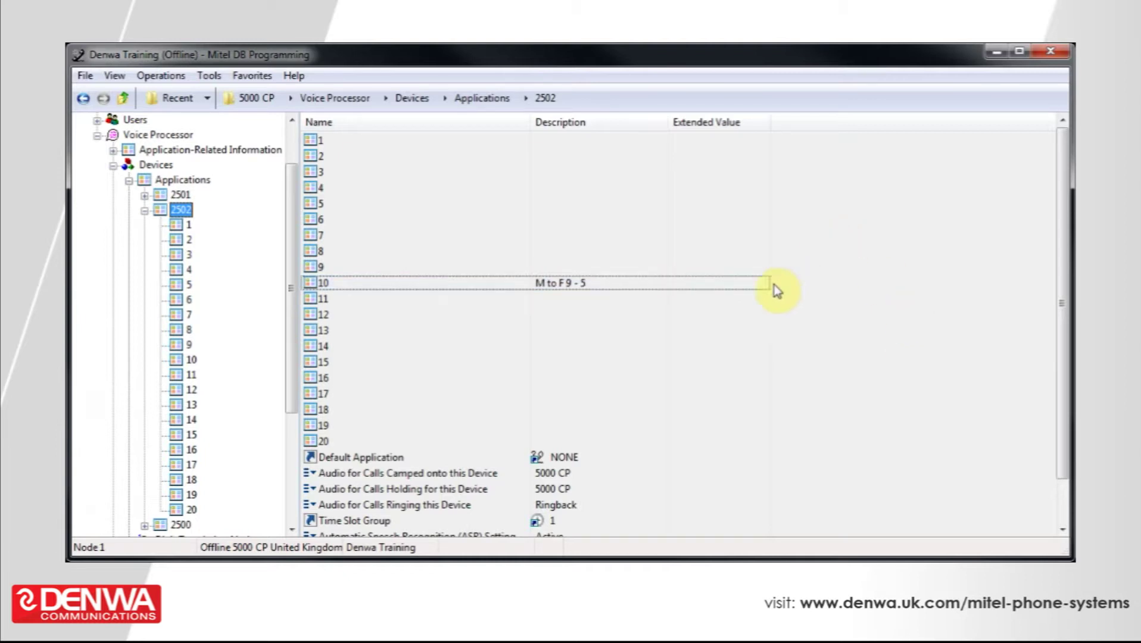
Step: Turn on Specific Time(s) for entry 10 and set its start time to 09:00
double_click(435, 284)
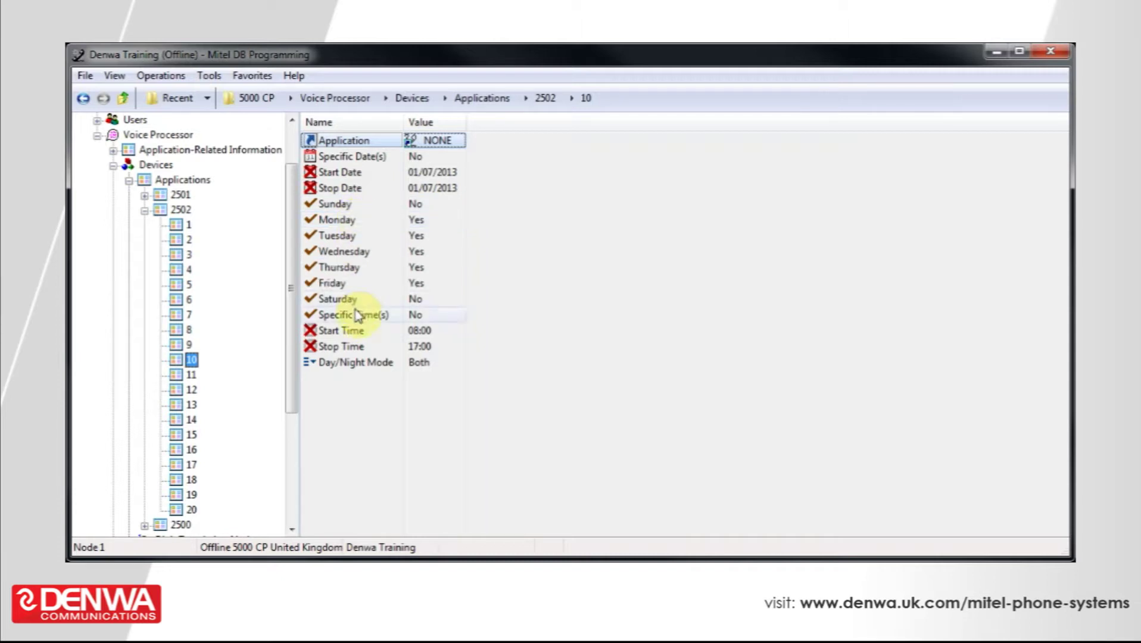
left_click(421, 318)
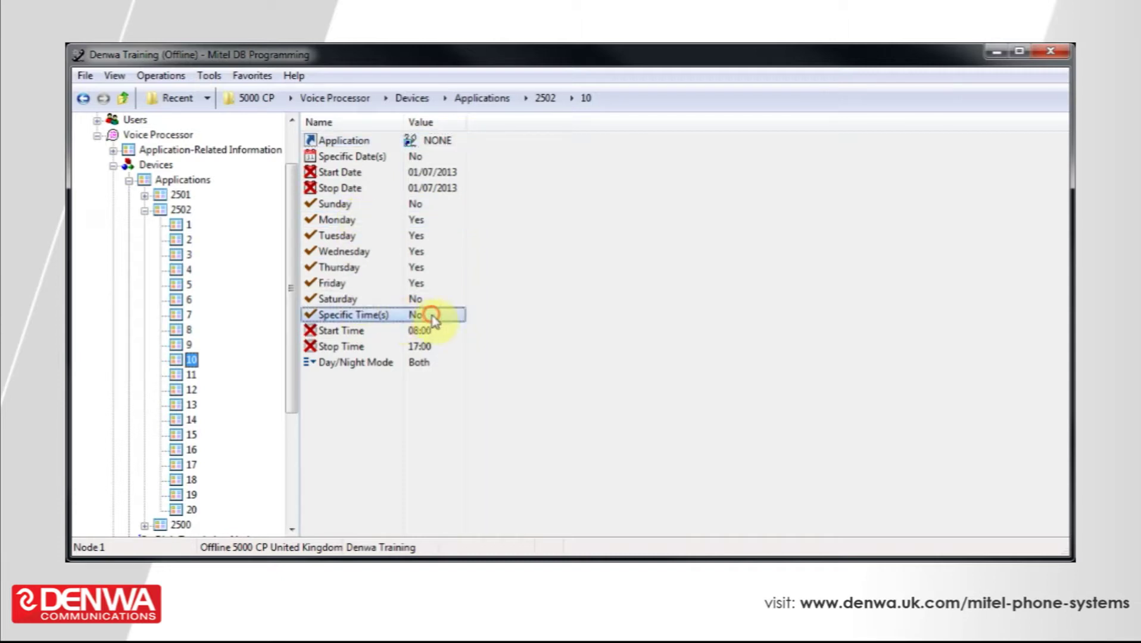
left_click(460, 314)
left_click(452, 340)
left_click(508, 312)
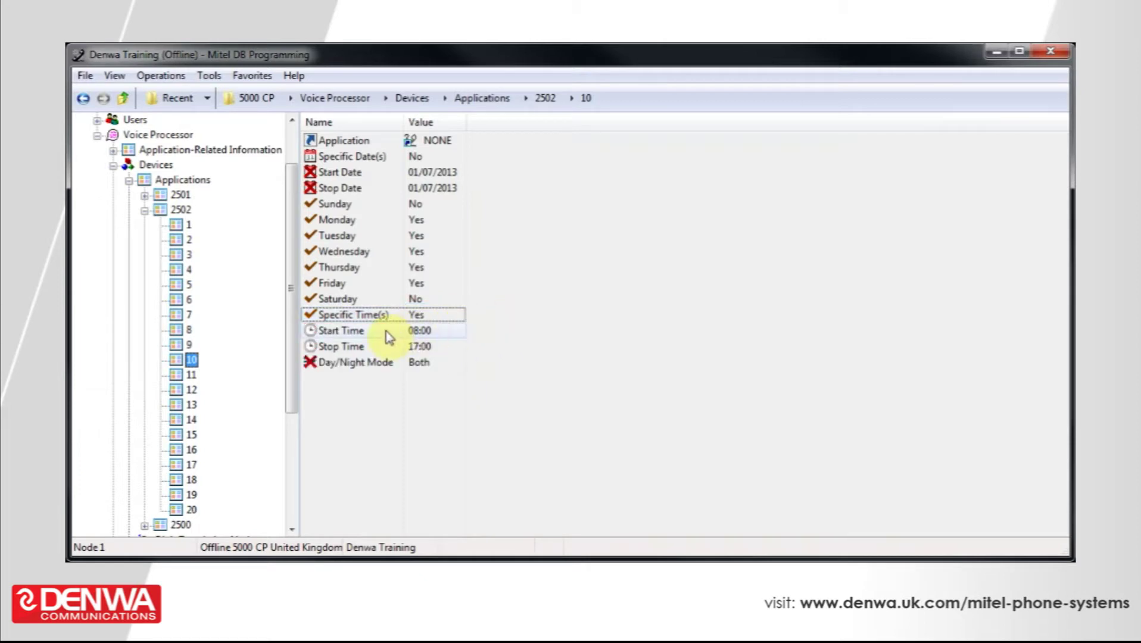
left_click(440, 329)
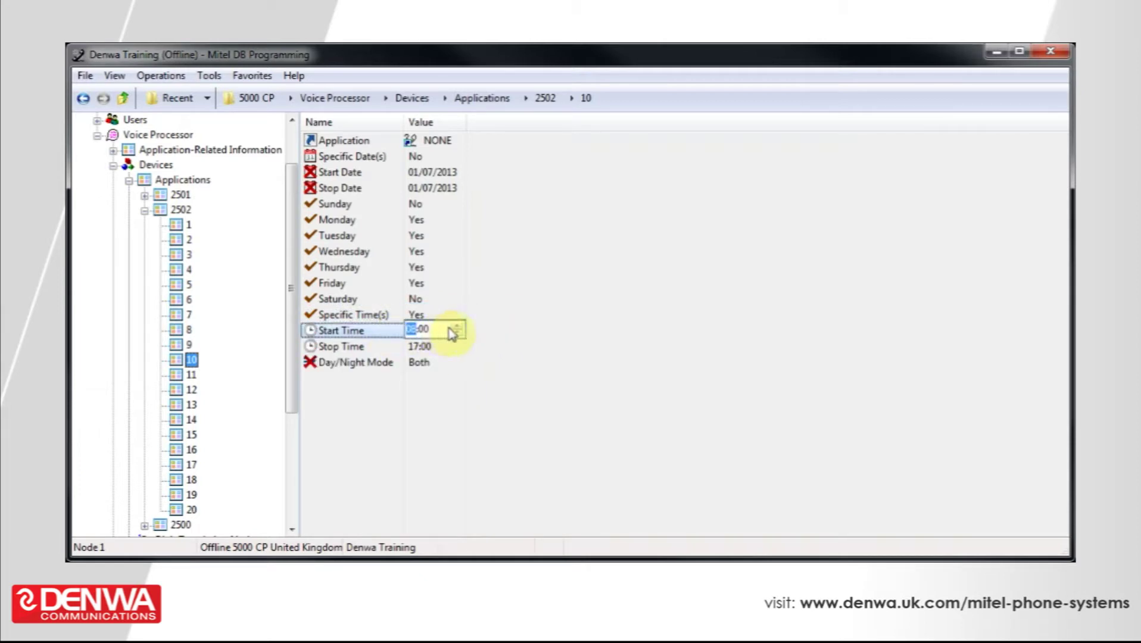
left_click(458, 325)
left_click(498, 342)
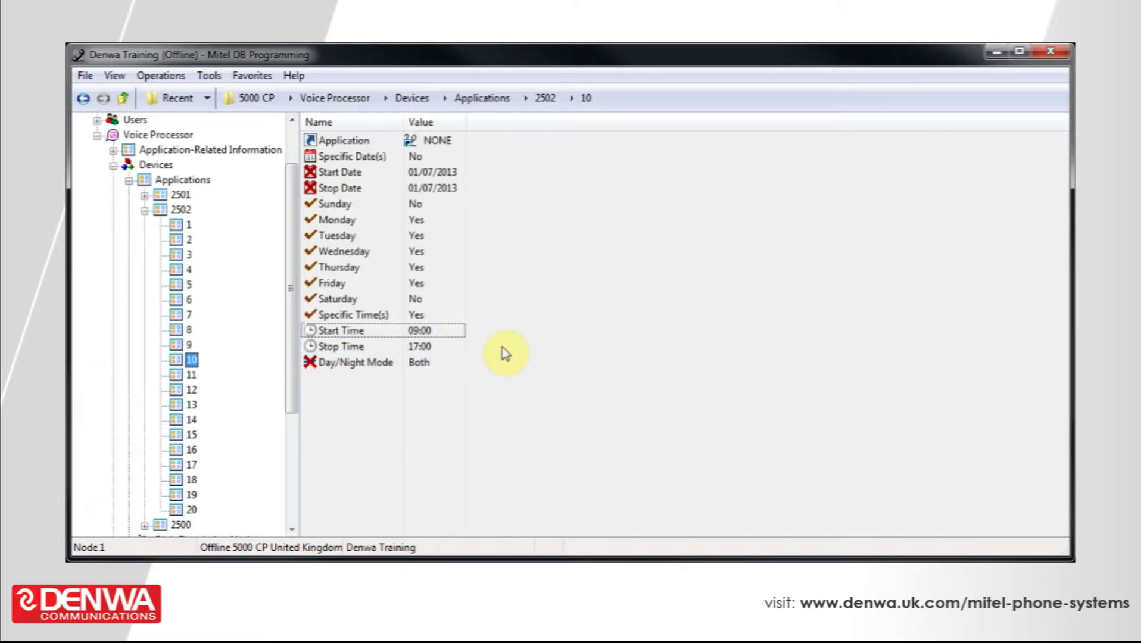
Step: Set entry 10's stop time to 16:59
left_click(445, 347)
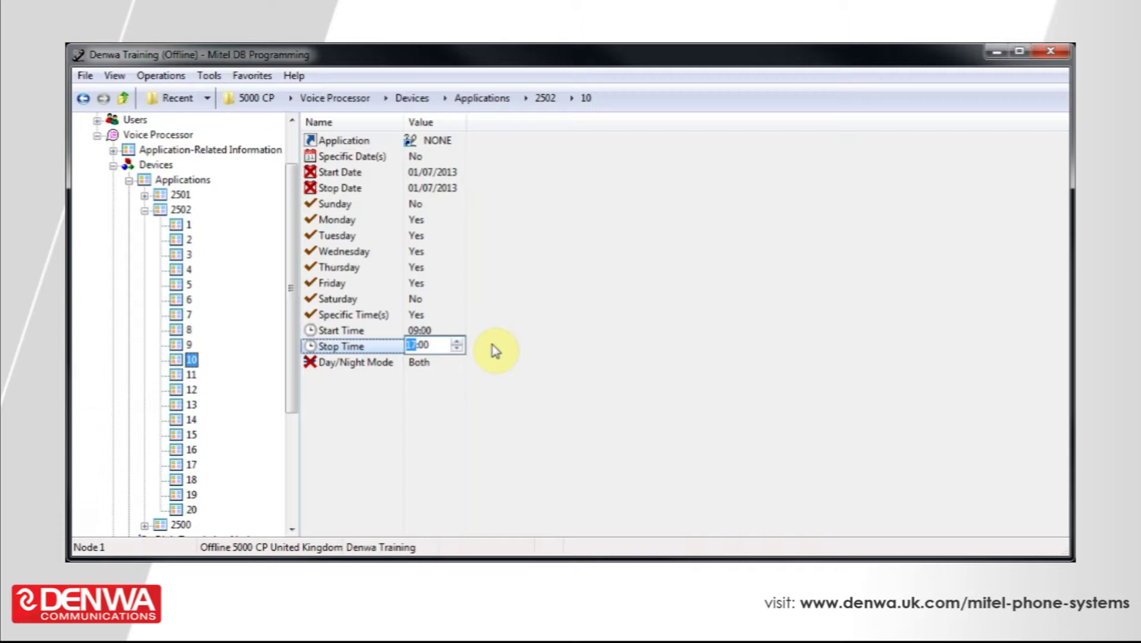
left_click(460, 352)
left_click(431, 344)
left_click(460, 351)
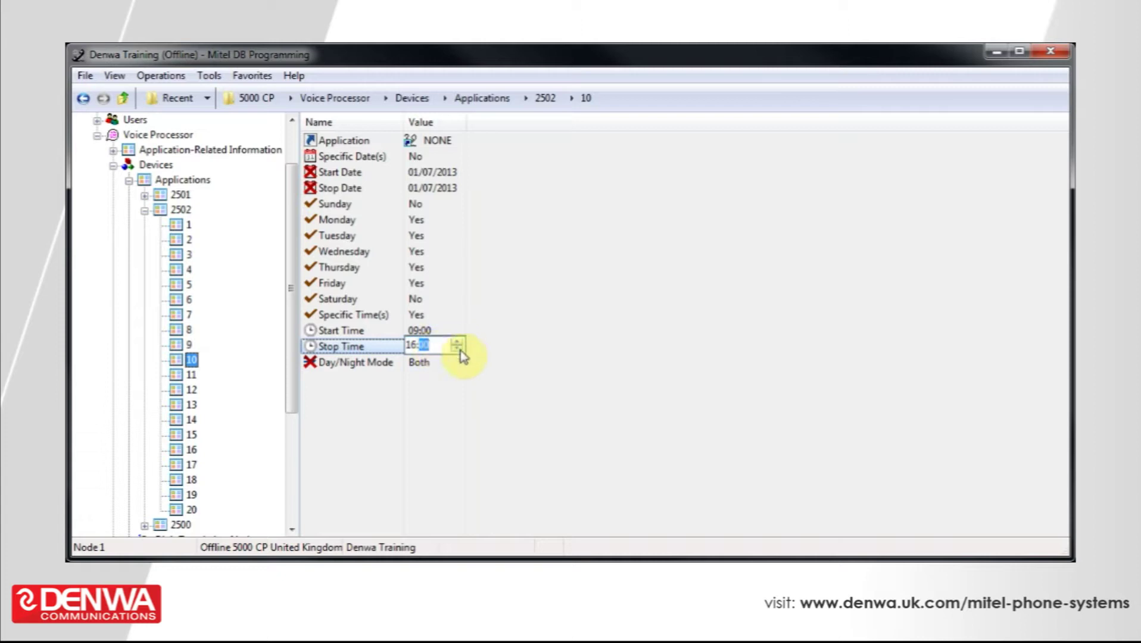
left_click(495, 350)
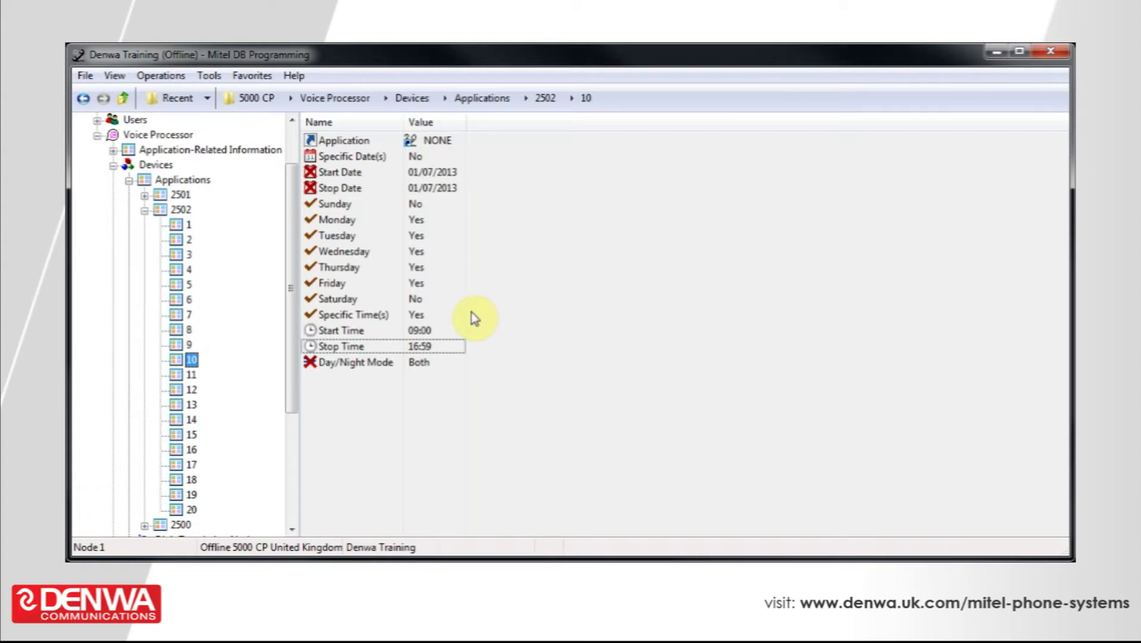
Step: Create two Call Routing Announcement applications at extensions 2503 and 2504
left_click(206, 181)
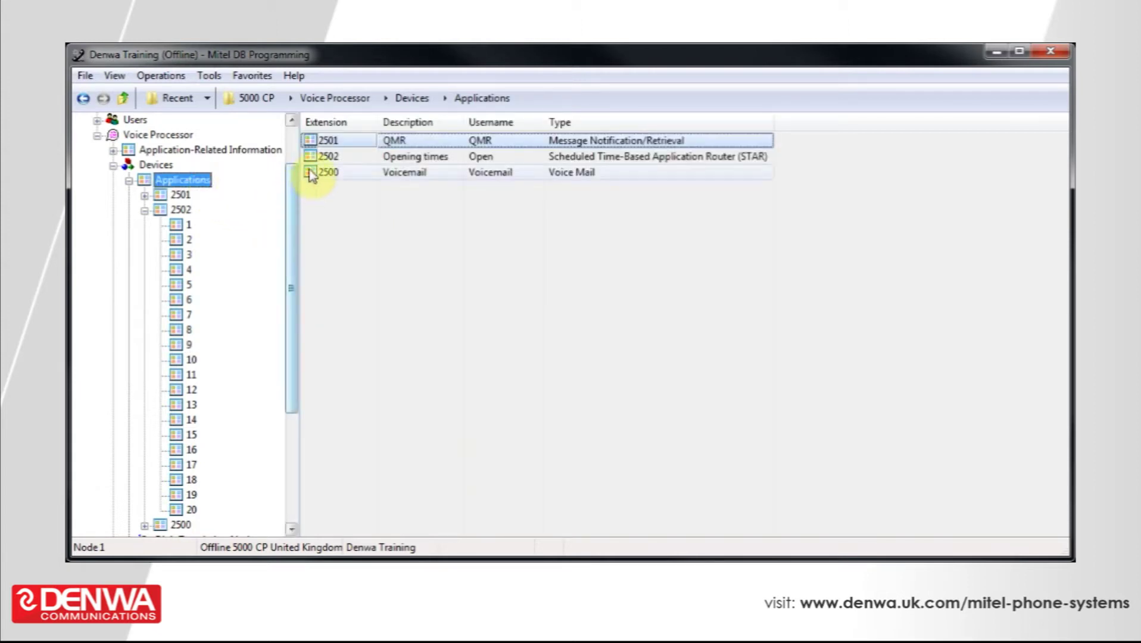
right_click(382, 239)
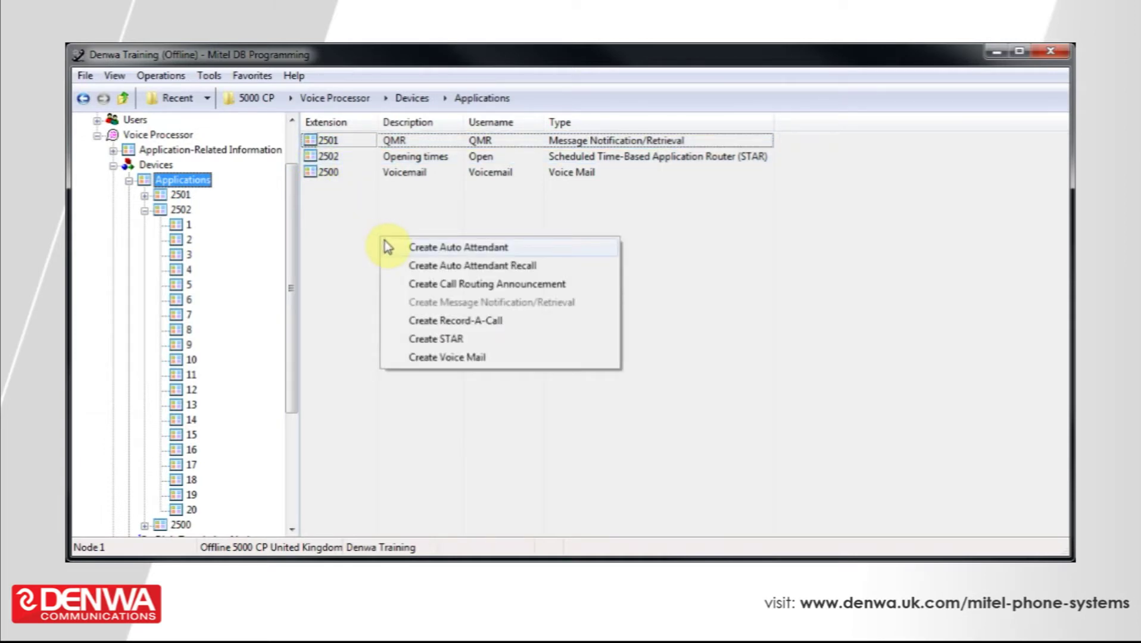
left_click(424, 284)
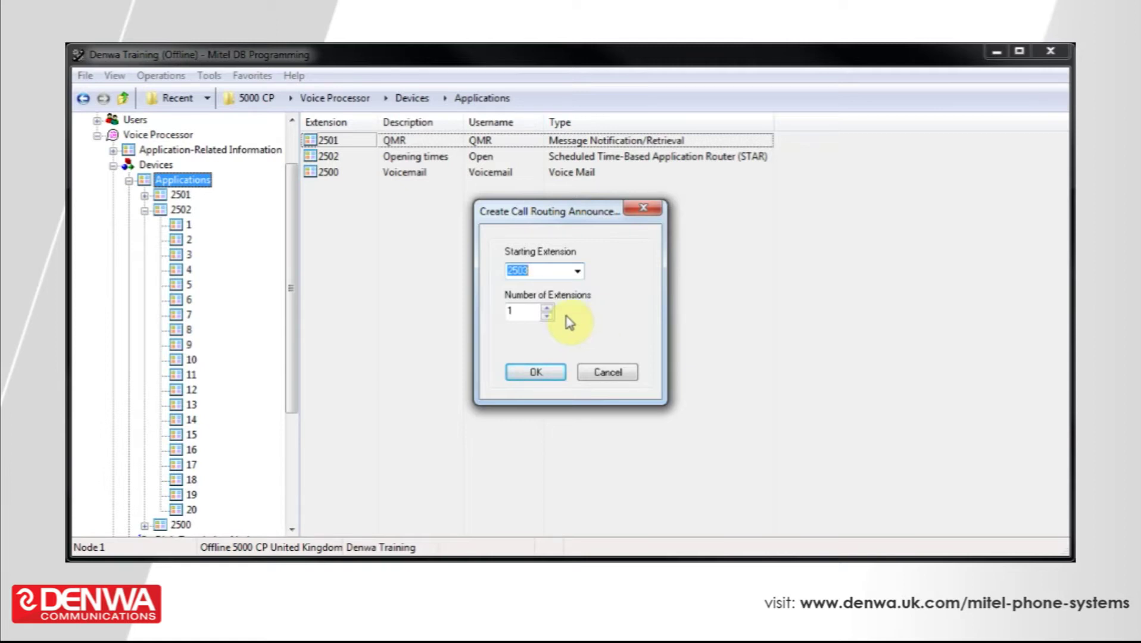
left_click(548, 308)
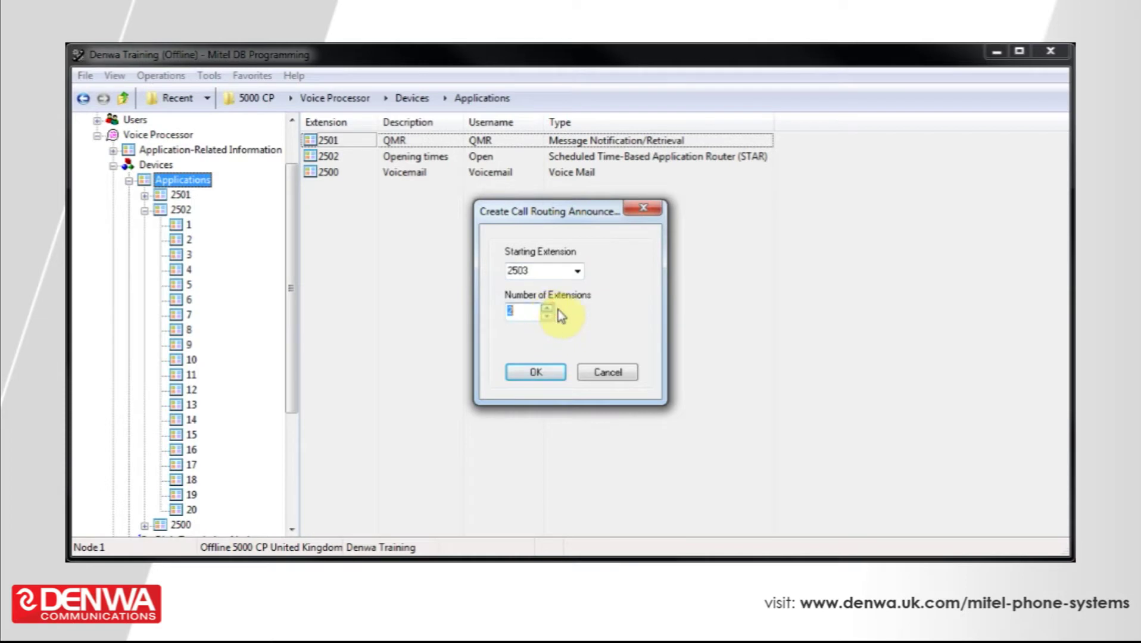
left_click(553, 371)
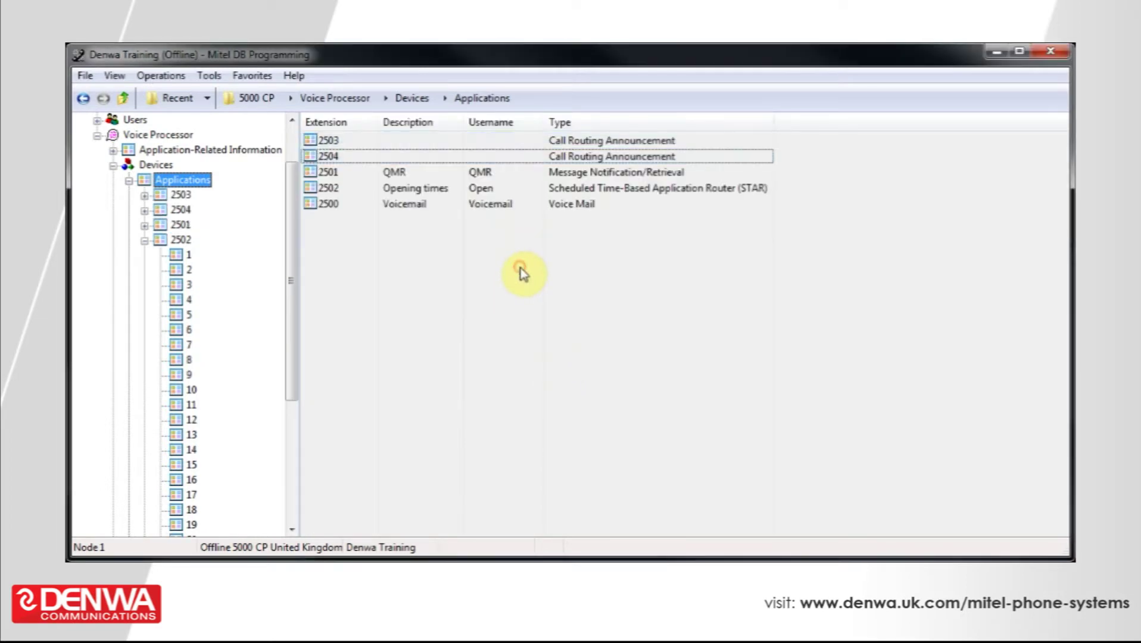
left_click(520, 269)
Step: Set application 2503's description and username to 'Day'
left_click(431, 147)
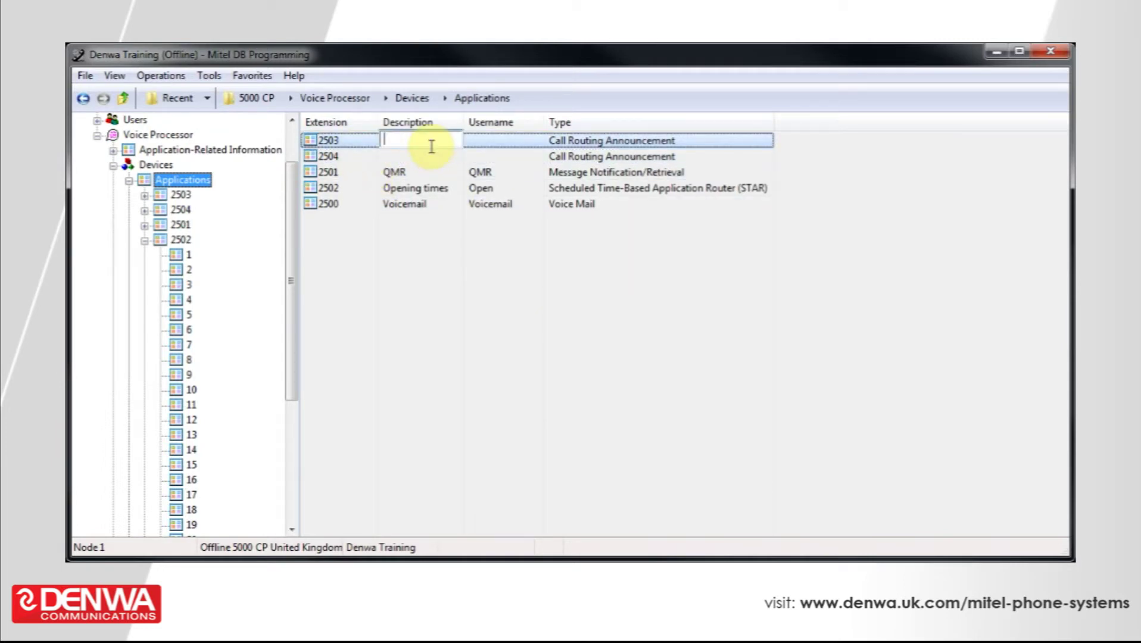
type("Day")
left_click(451, 301)
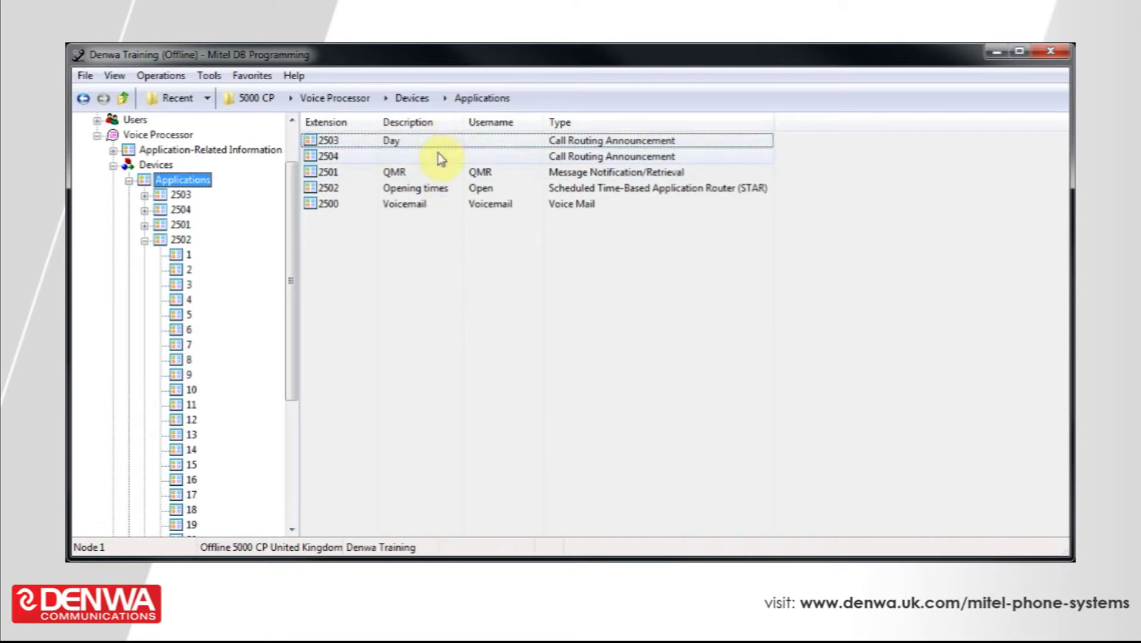
left_click(515, 143)
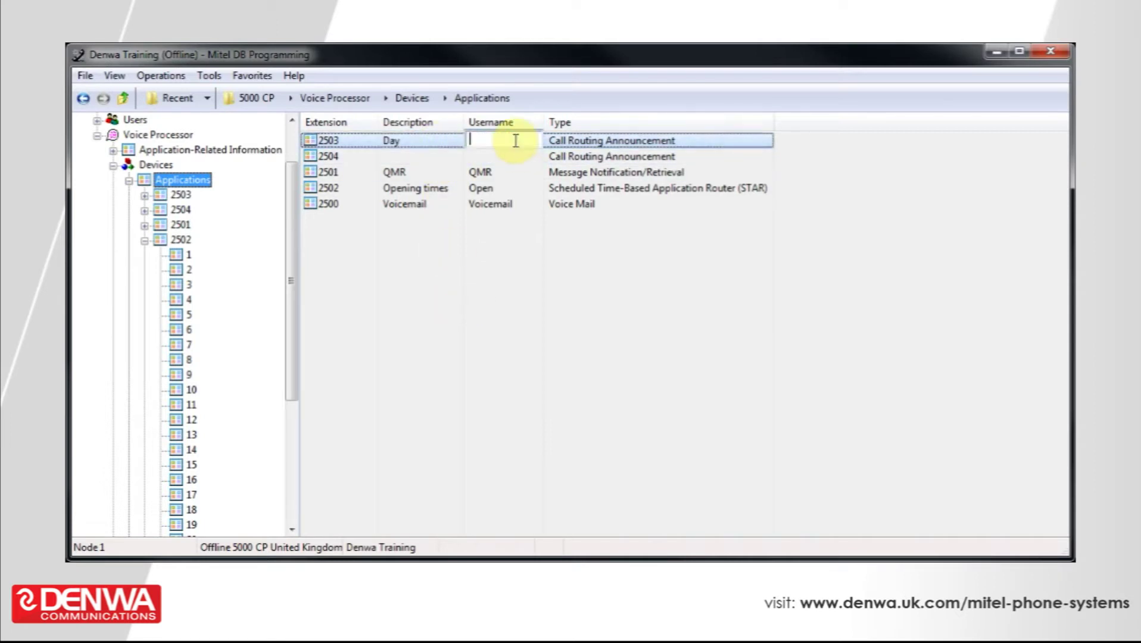
type("Day")
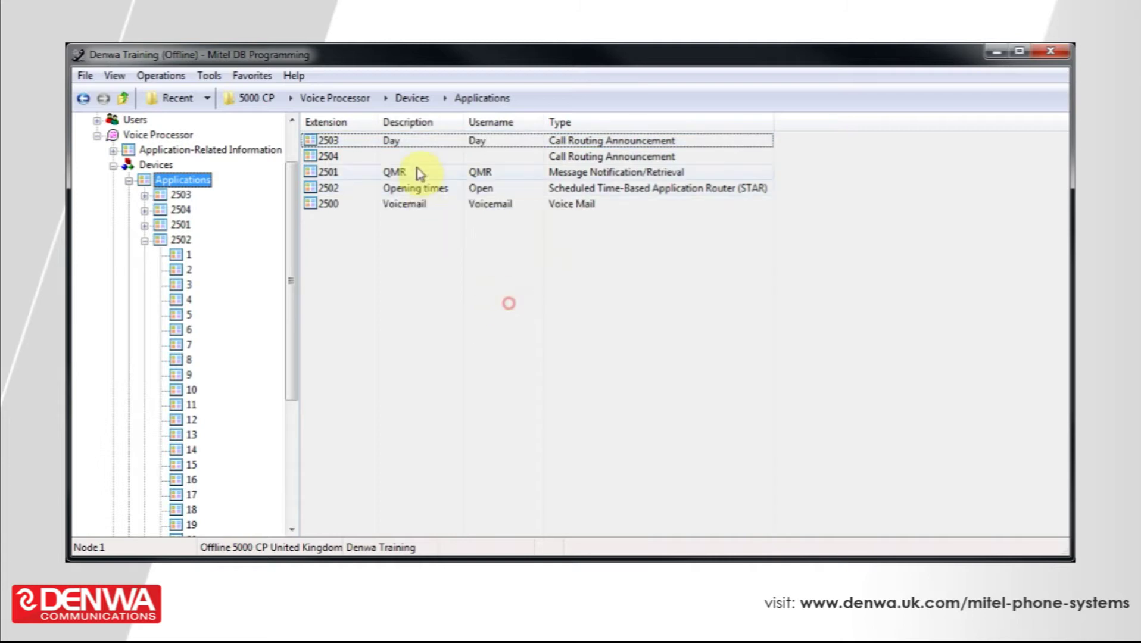
Step: Set application 2504's description and username to 'Night'
left_click(407, 157)
type("N")
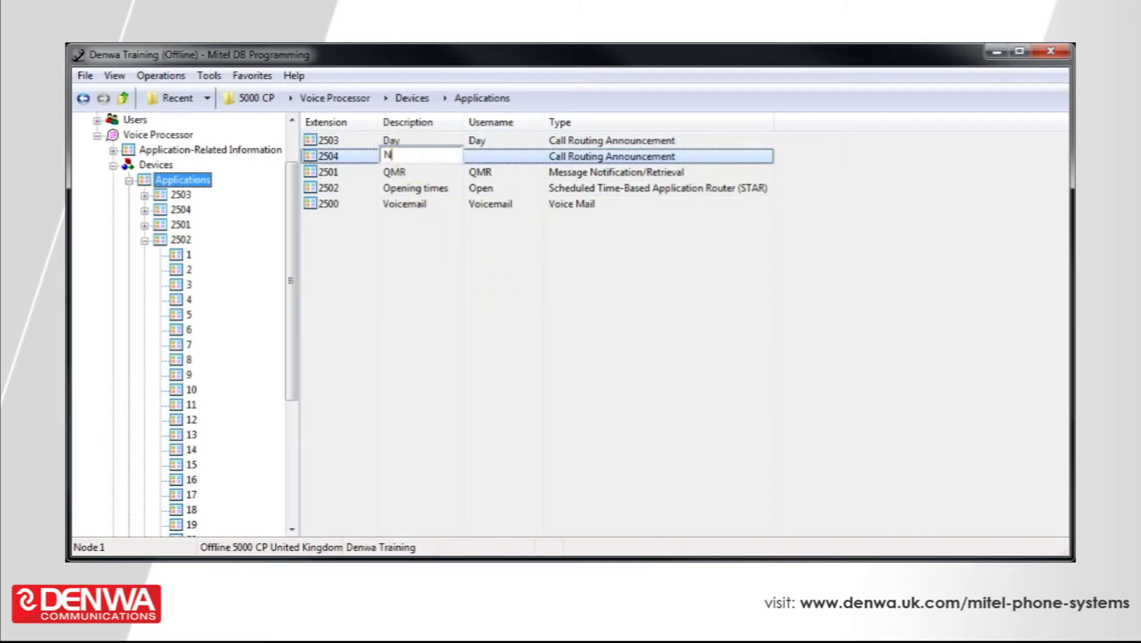
type("ight")
left_click(501, 163)
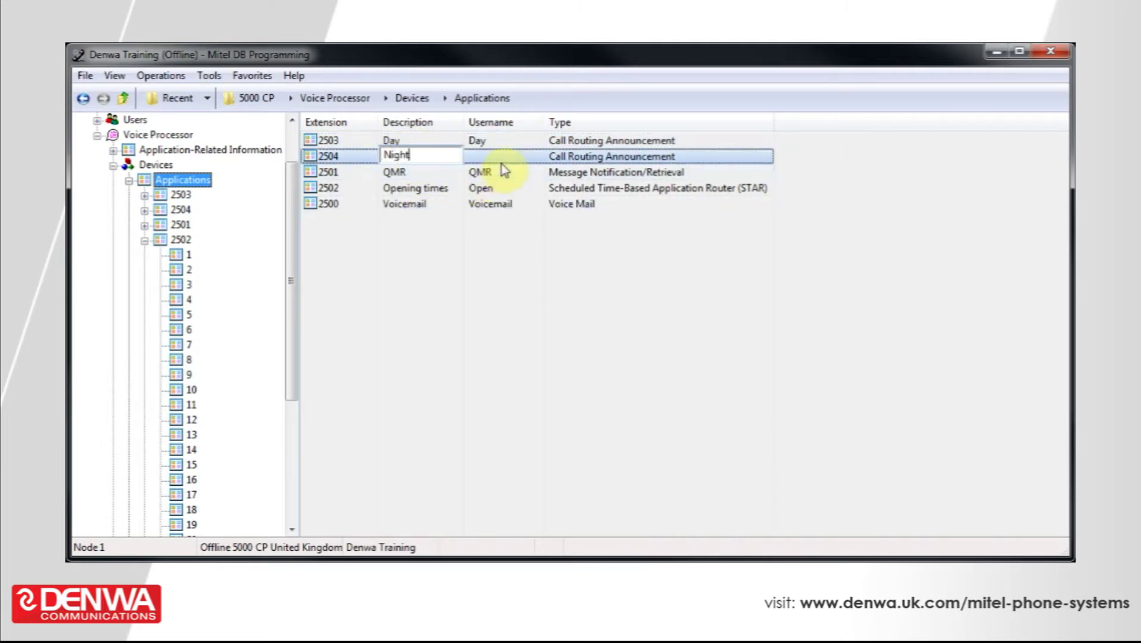
left_click(501, 162)
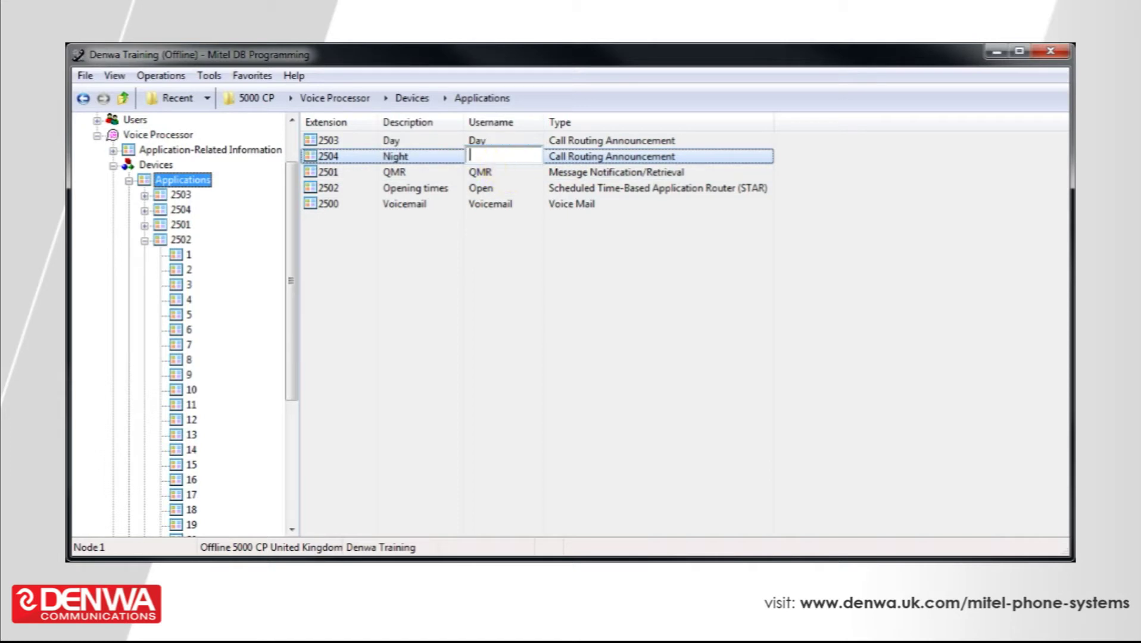
type("Night")
left_click(512, 304)
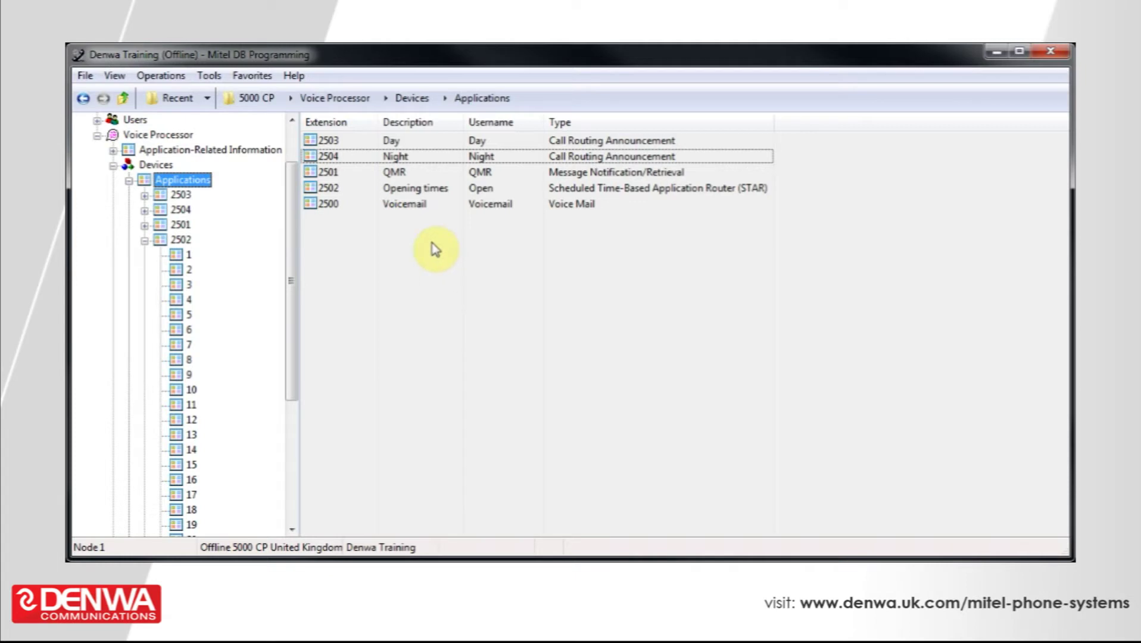
double_click(331, 141)
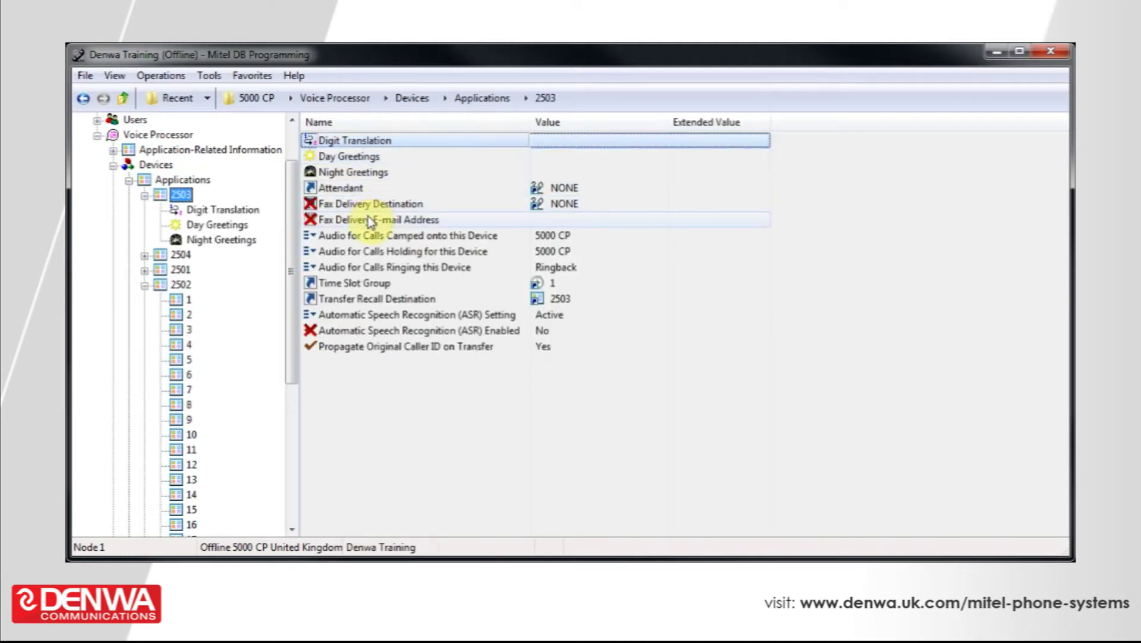
Step: Remove the Voice Mail Greeting from 2503's Day Greetings and Night Greetings lists
left_click(235, 225)
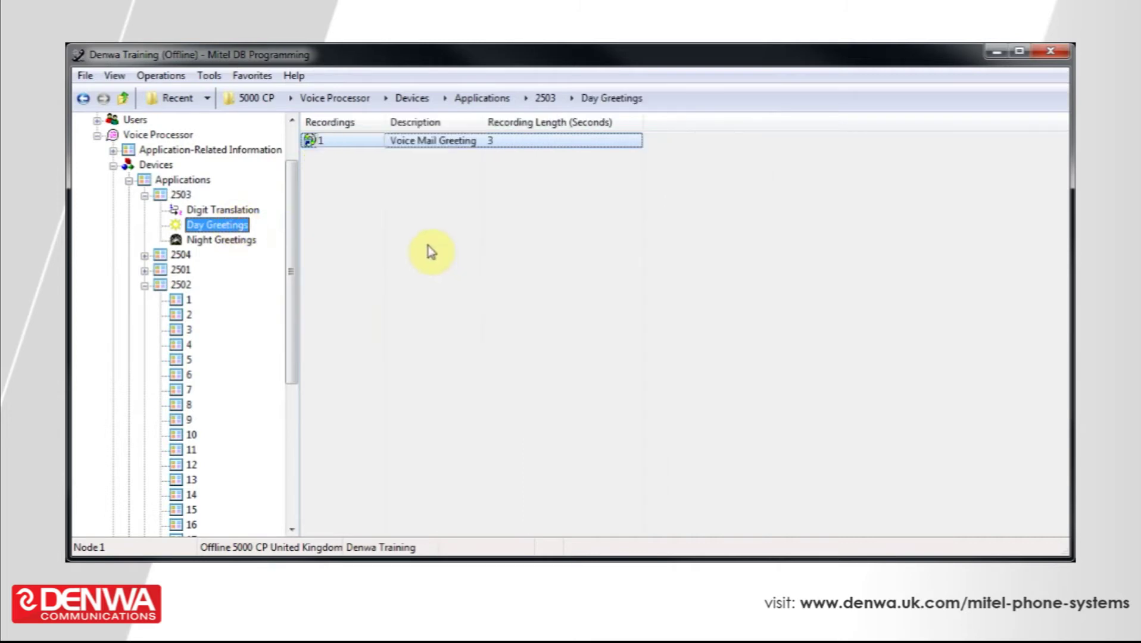
right_click(429, 142)
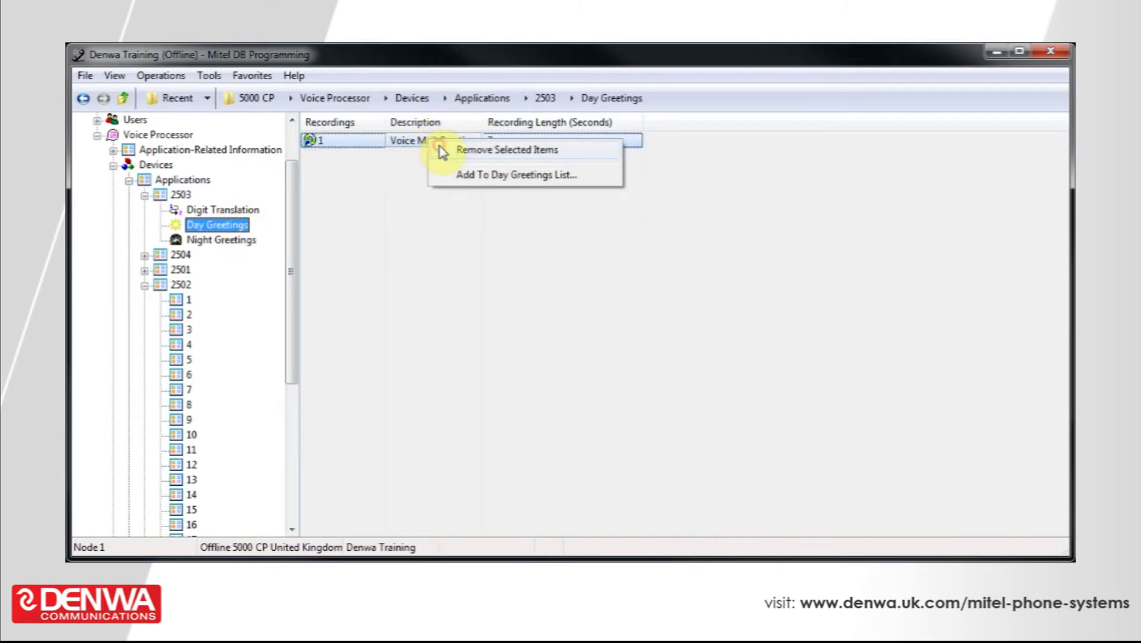
left_click(442, 151)
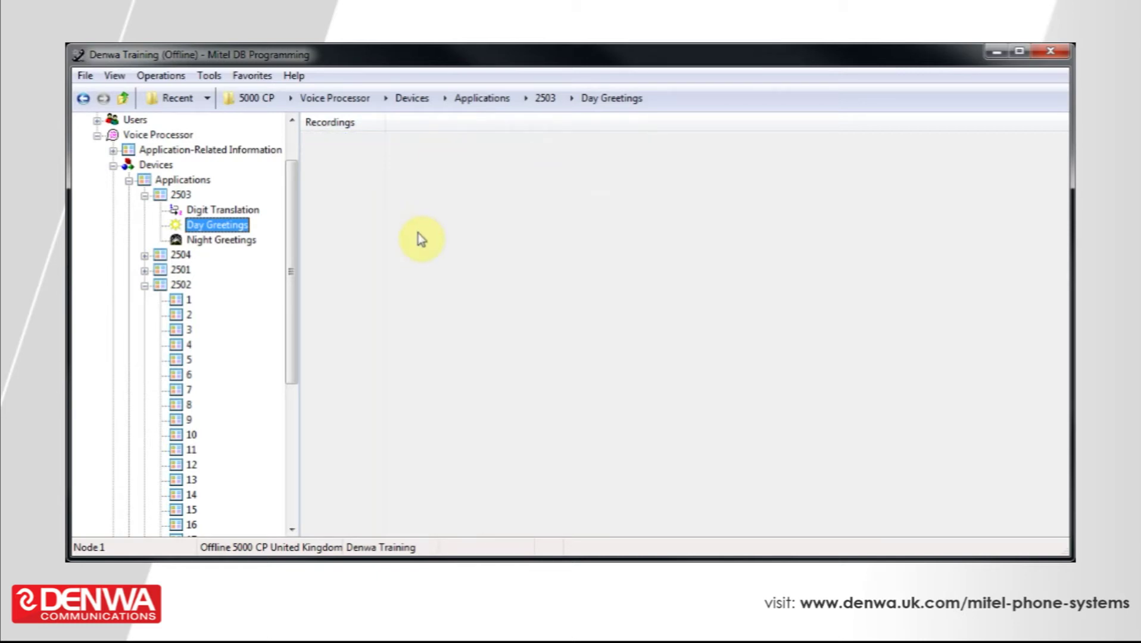
left_click(253, 240)
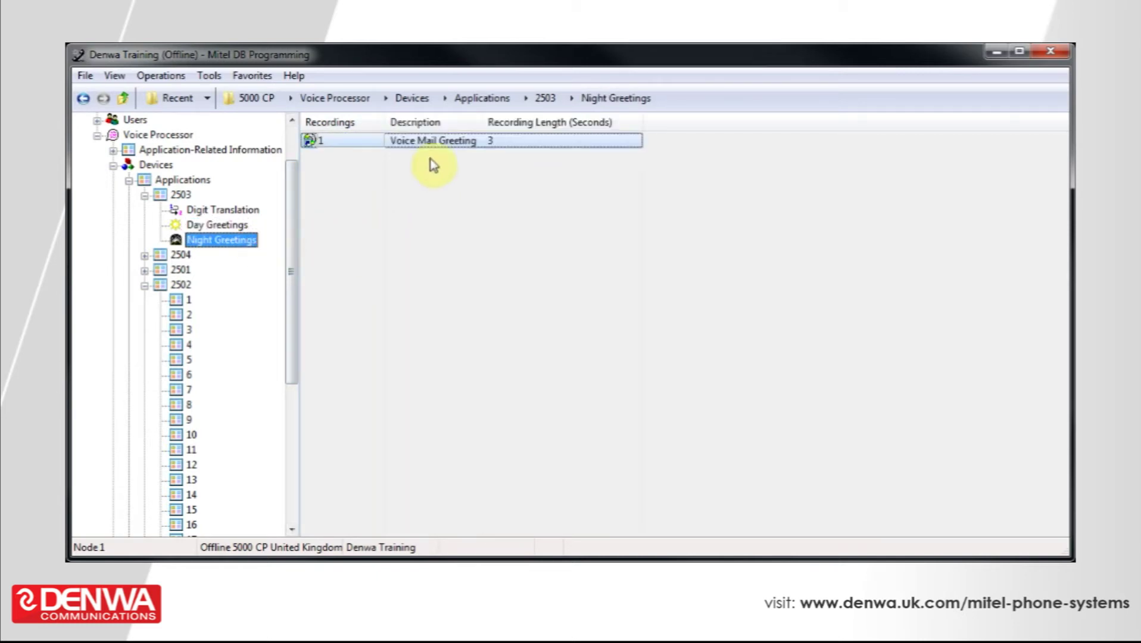
right_click(438, 143)
left_click(477, 148)
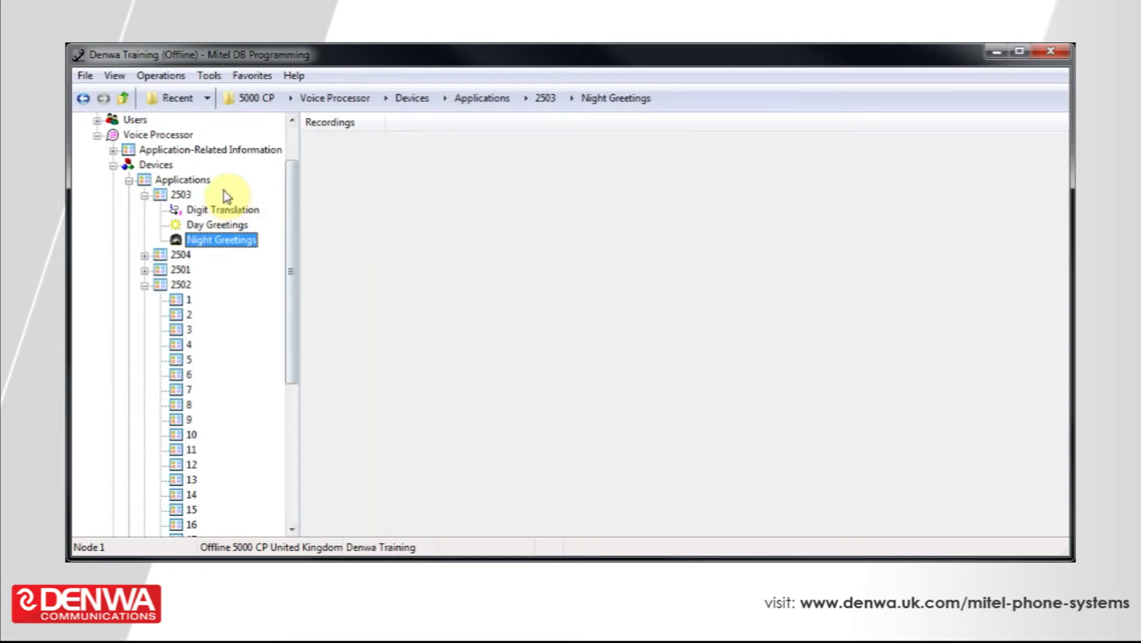
left_click(209, 182)
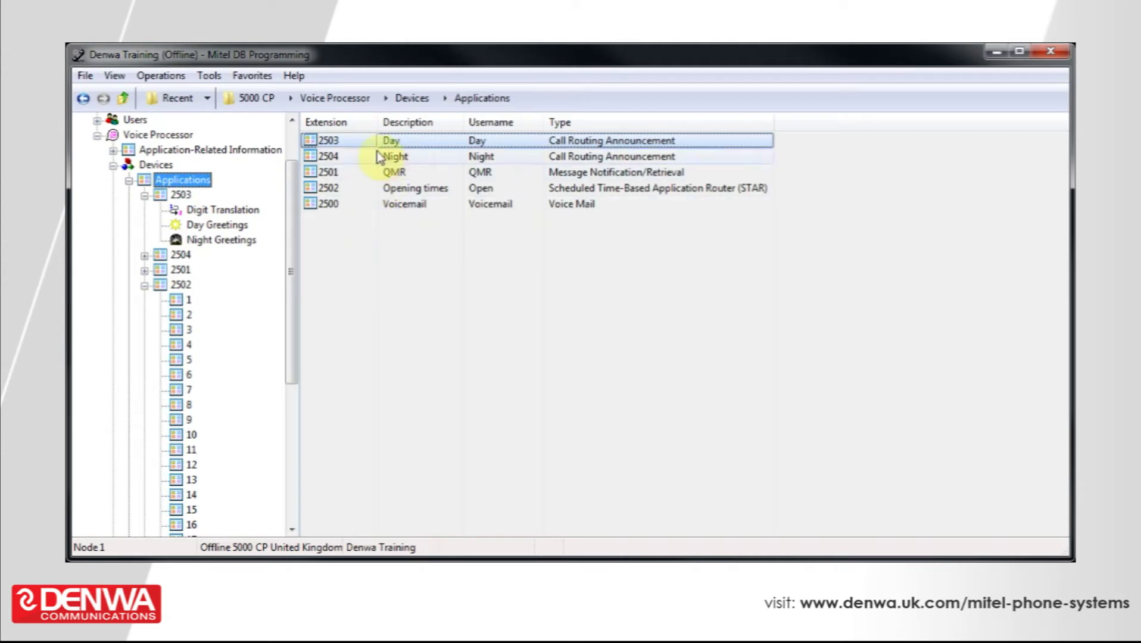
Step: Copy application 2503's settings and paste them onto 2504
right_click(375, 144)
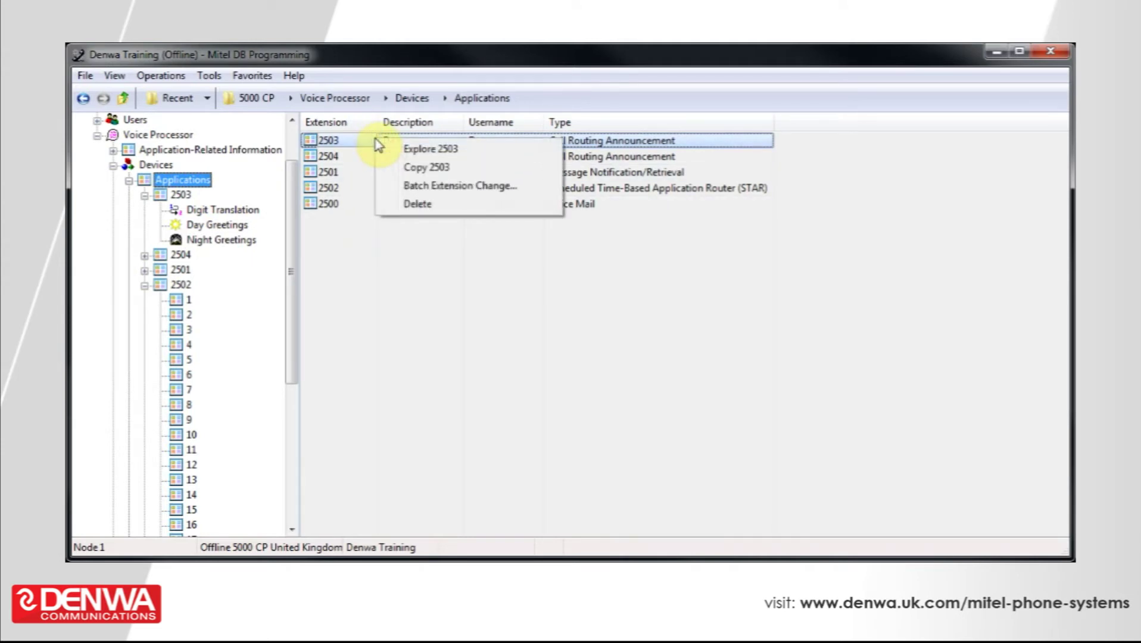
left_click(431, 167)
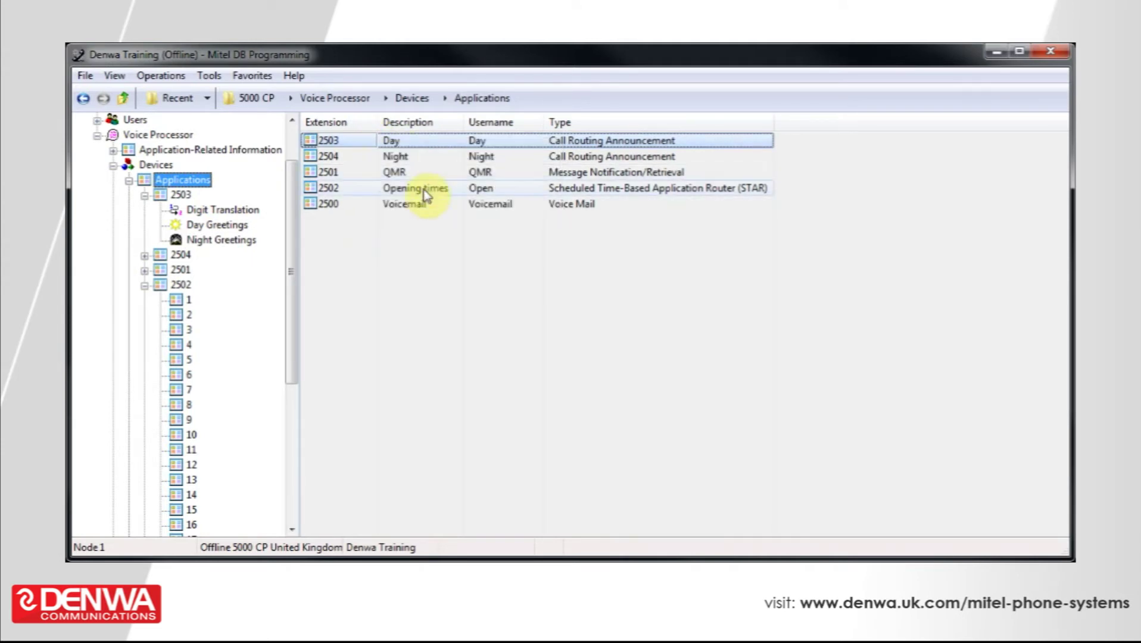
right_click(366, 156)
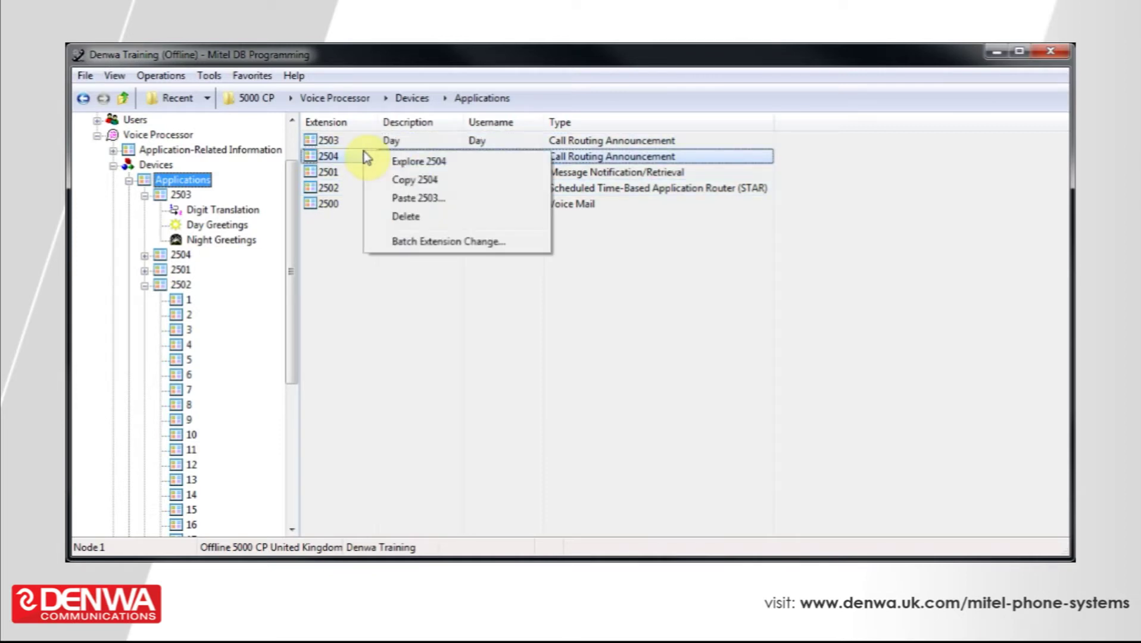
left_click(408, 198)
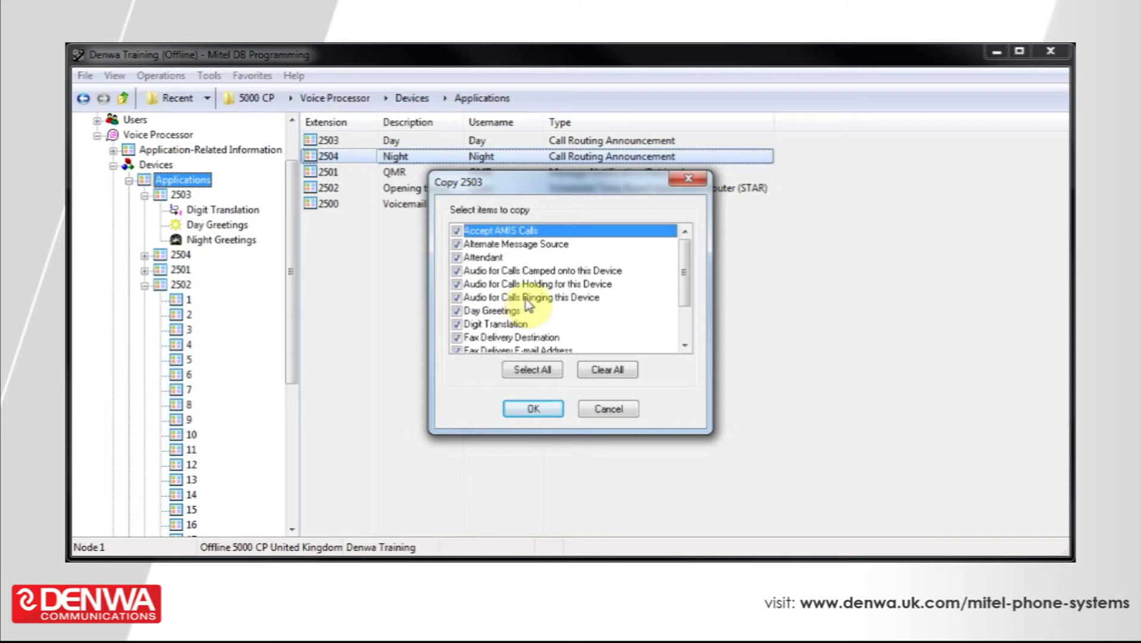
left_click(525, 408)
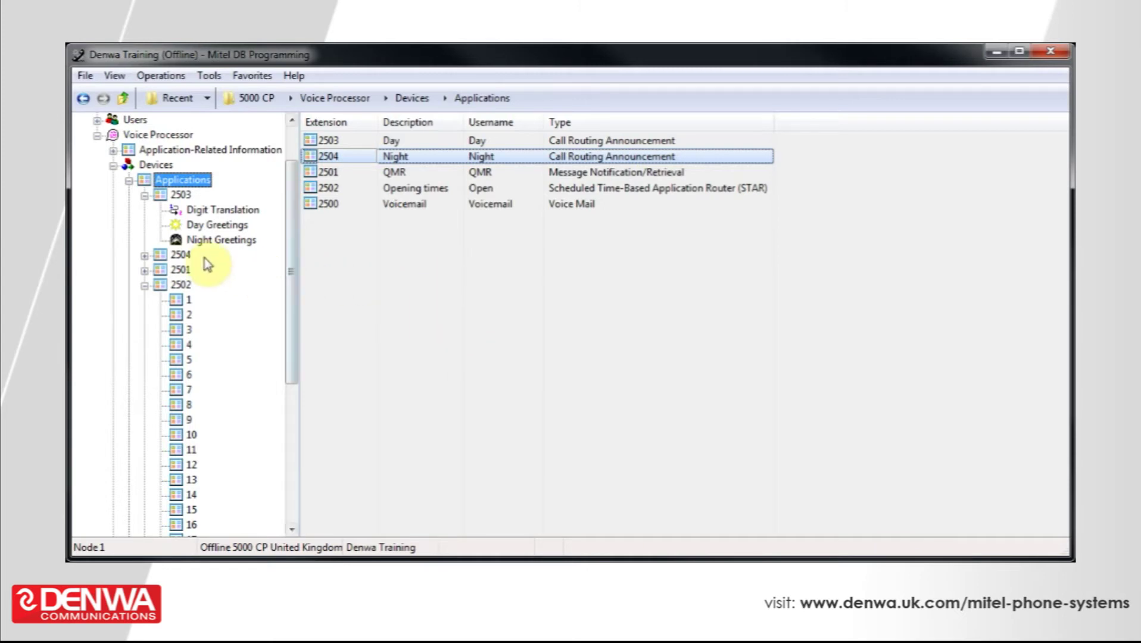
Step: Confirm that 2504's Day and Night greeting lists are empty
left_click(144, 254)
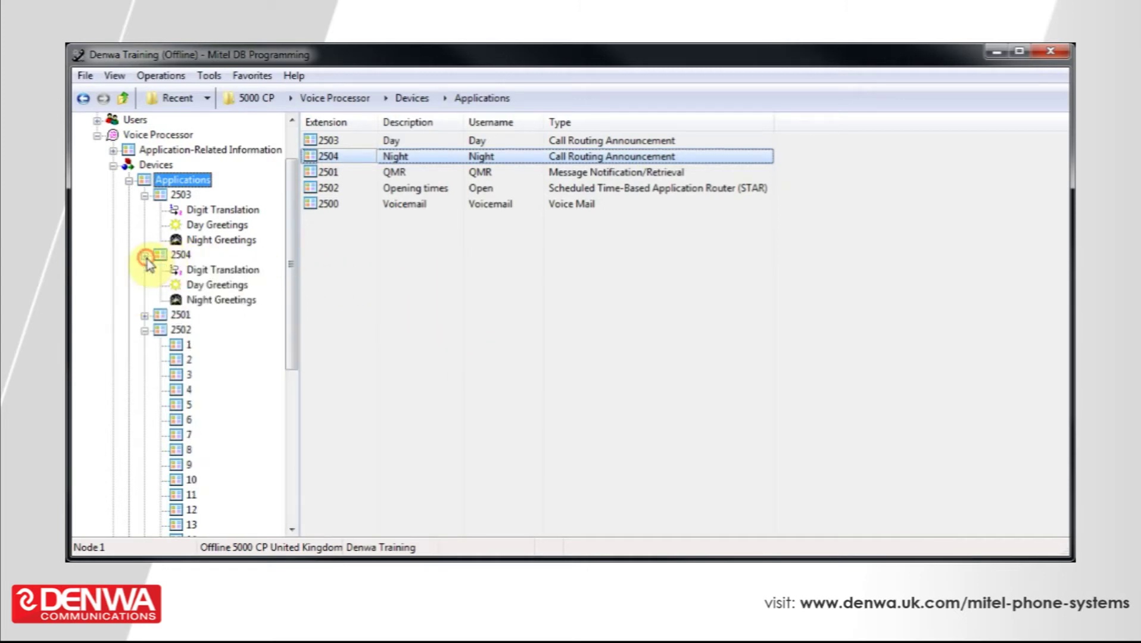
left_click(207, 285)
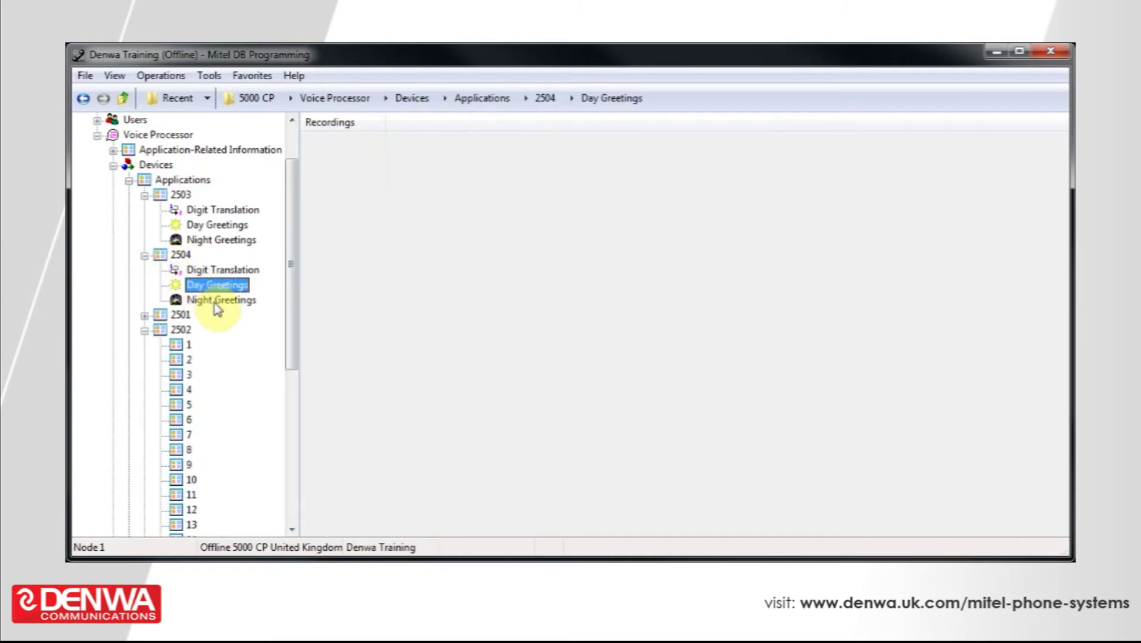
left_click(216, 303)
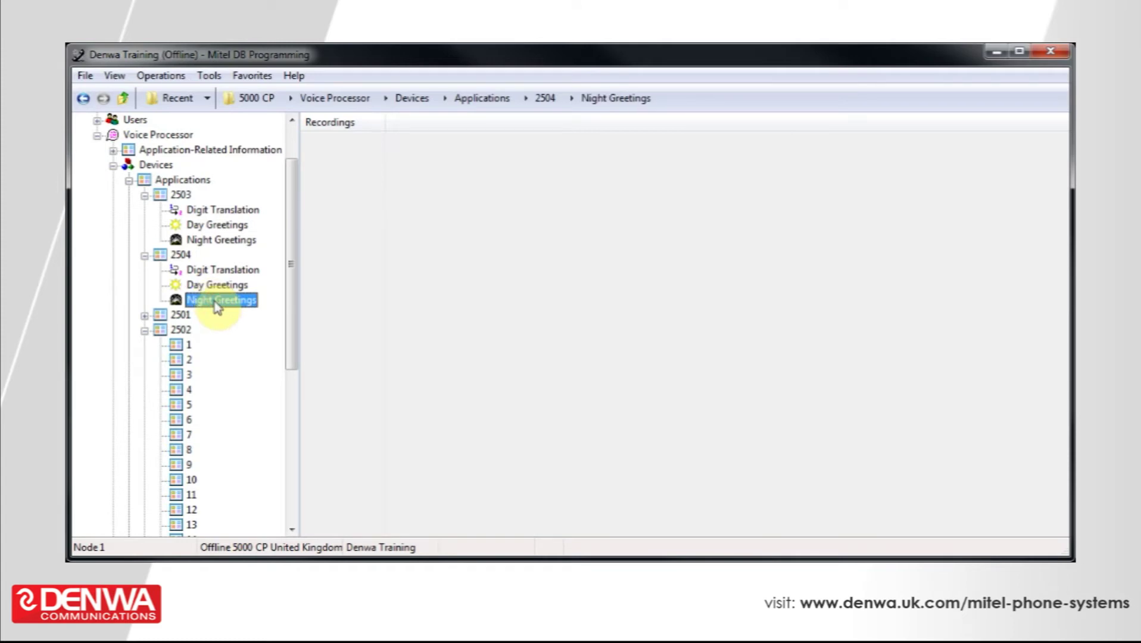
left_click(183, 182)
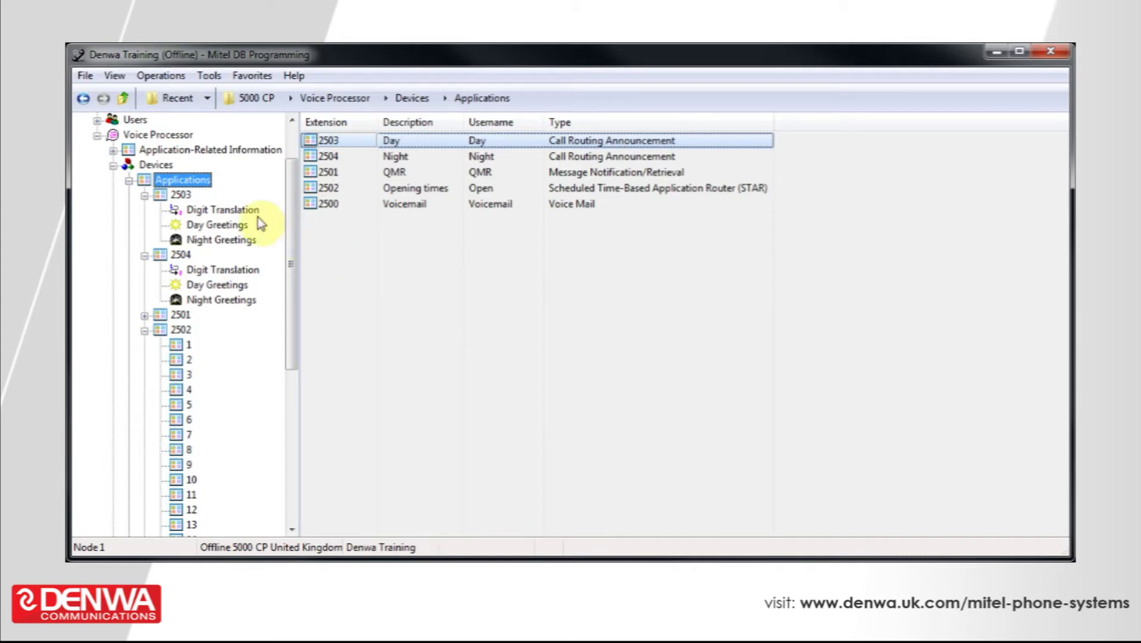
Step: Set the Timeout action in 2503's digit translation to Transfer to Extension
left_click(232, 210)
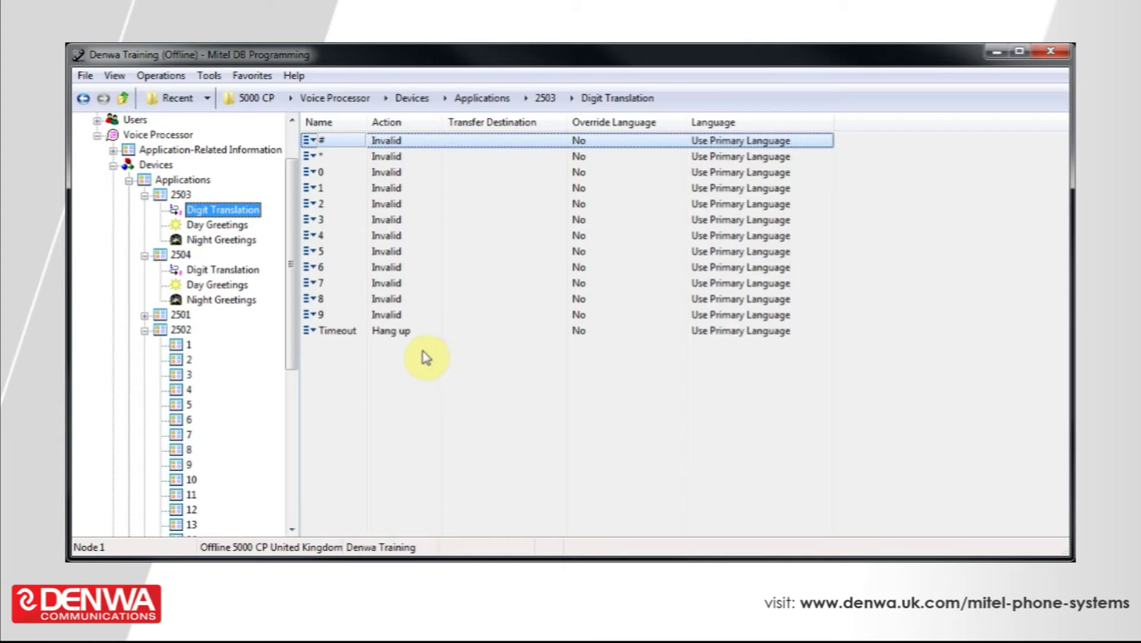
left_click(407, 337)
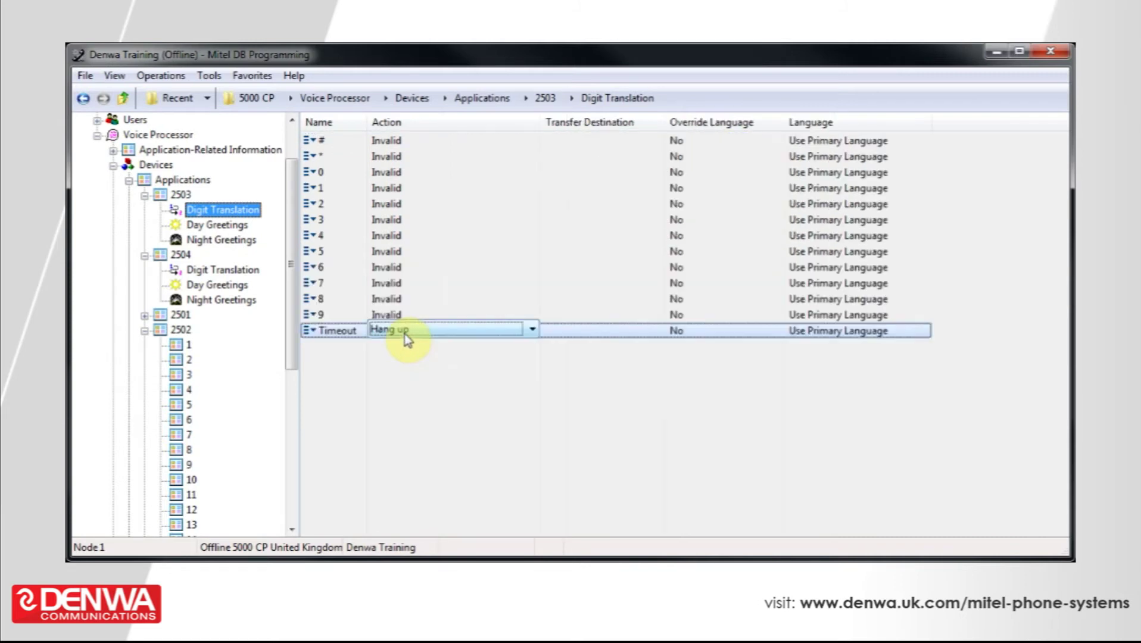
left_click(530, 329)
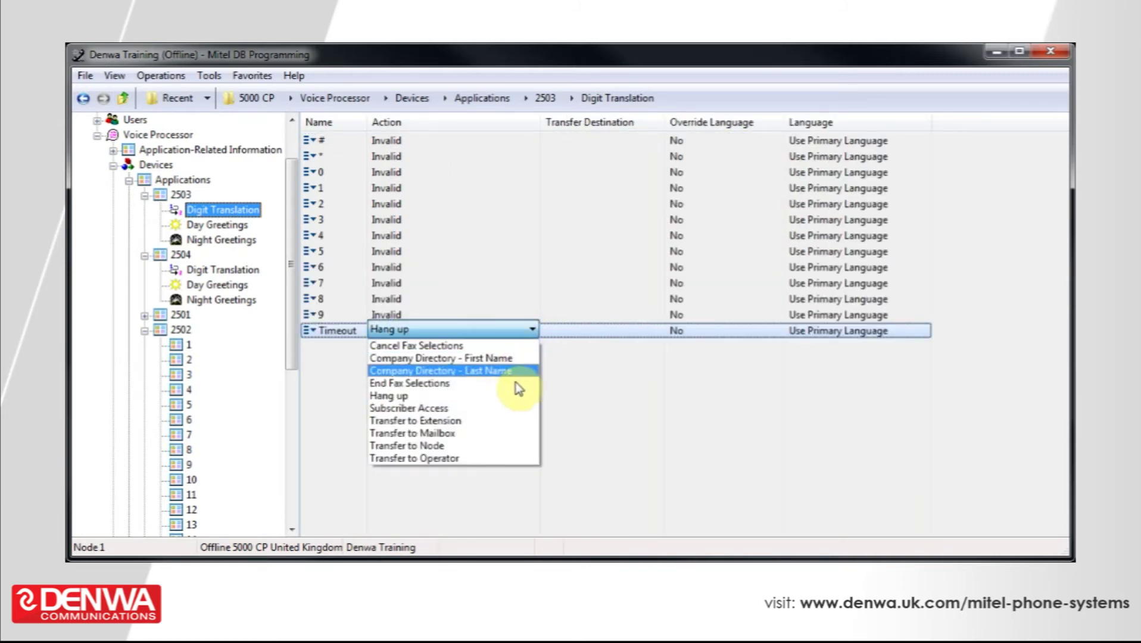
left_click(503, 420)
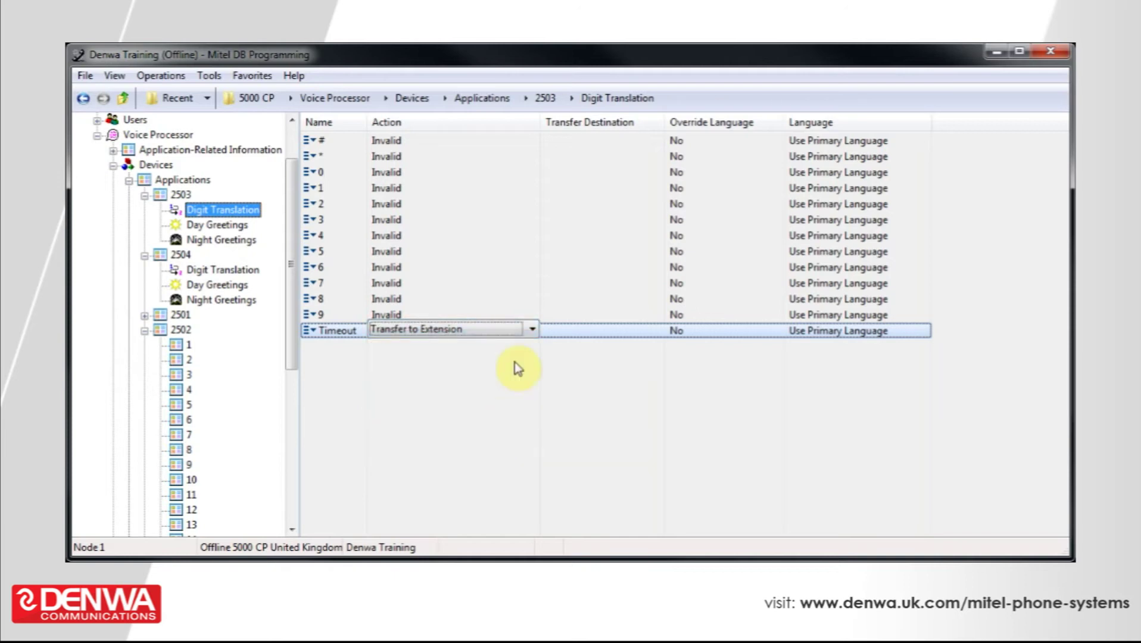
left_click(576, 386)
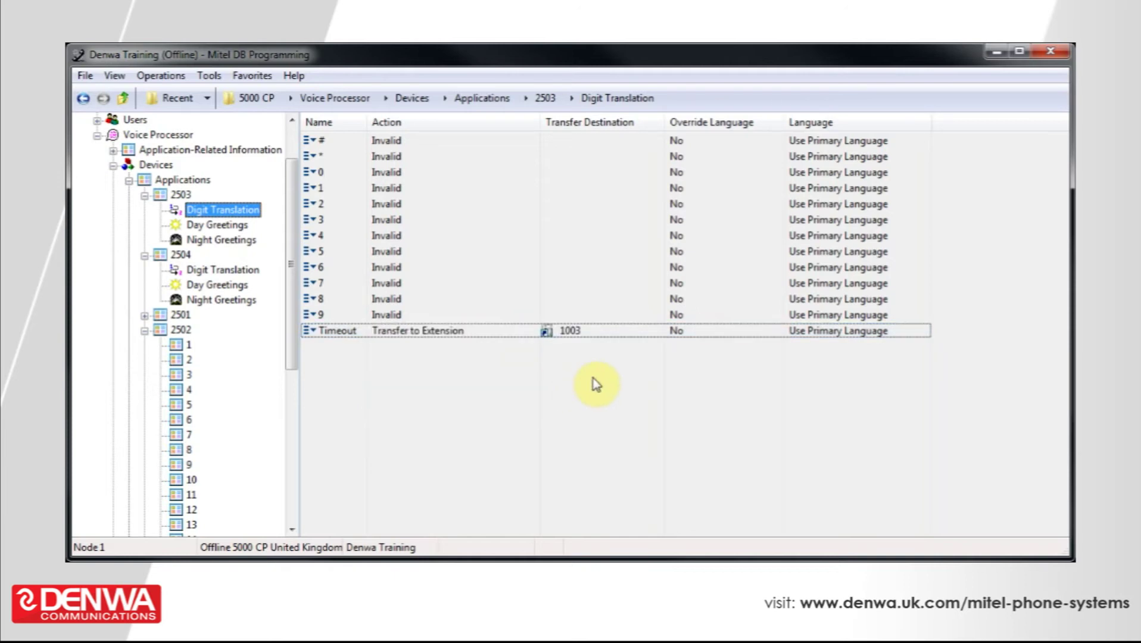
Step: Make extension 2000 the Timeout transfer destination
left_click(595, 336)
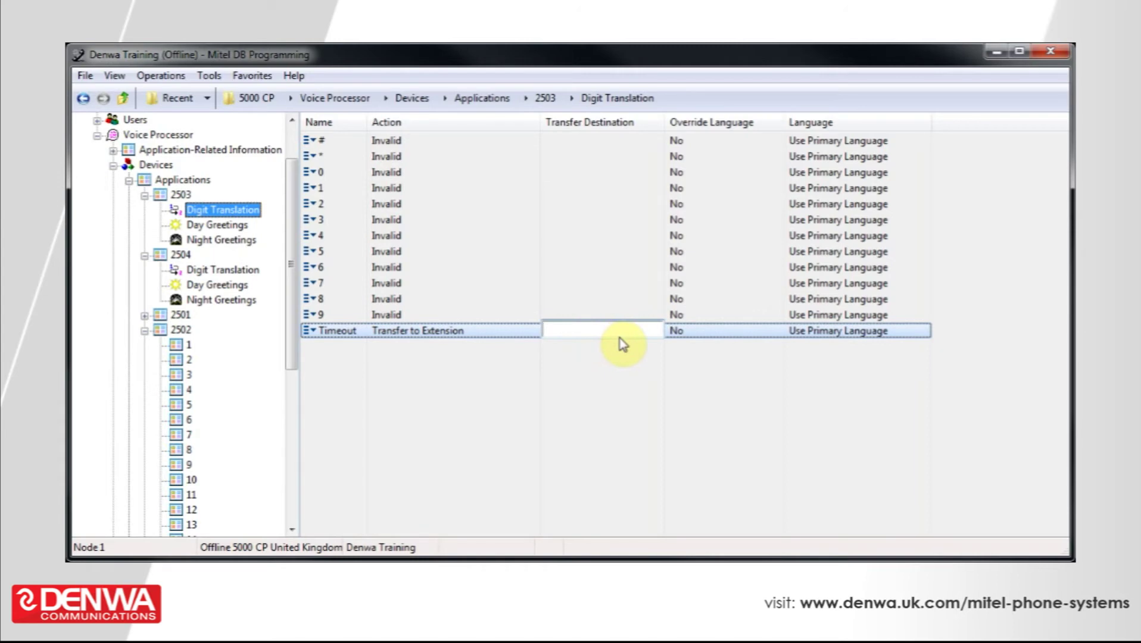
type("25")
type("00")
left_click(725, 438)
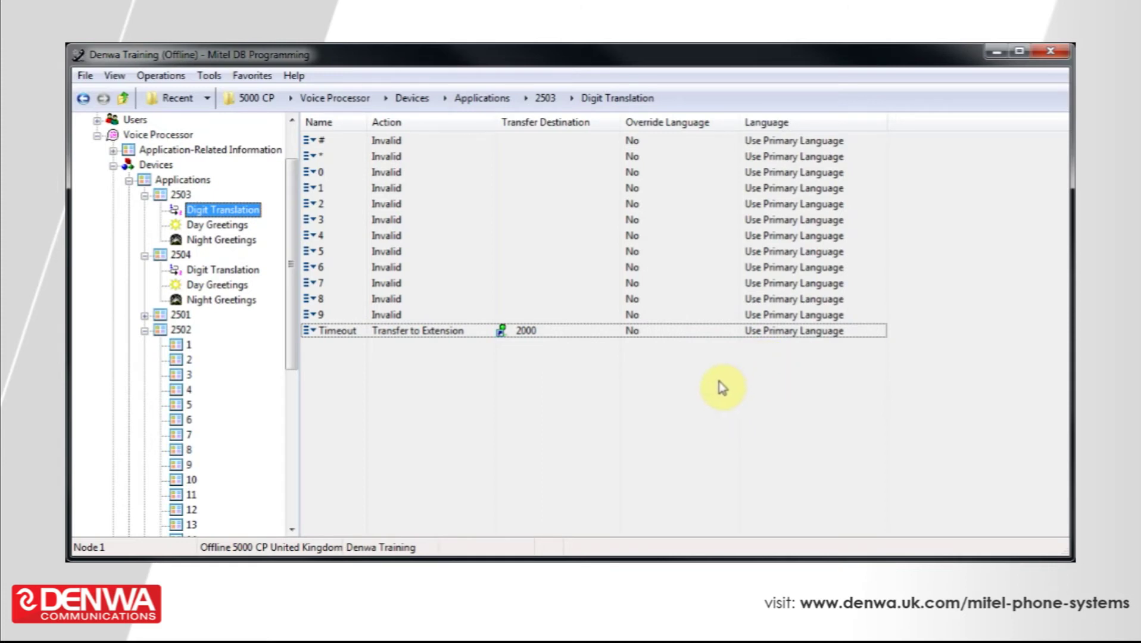
left_click(559, 408)
left_click(250, 274)
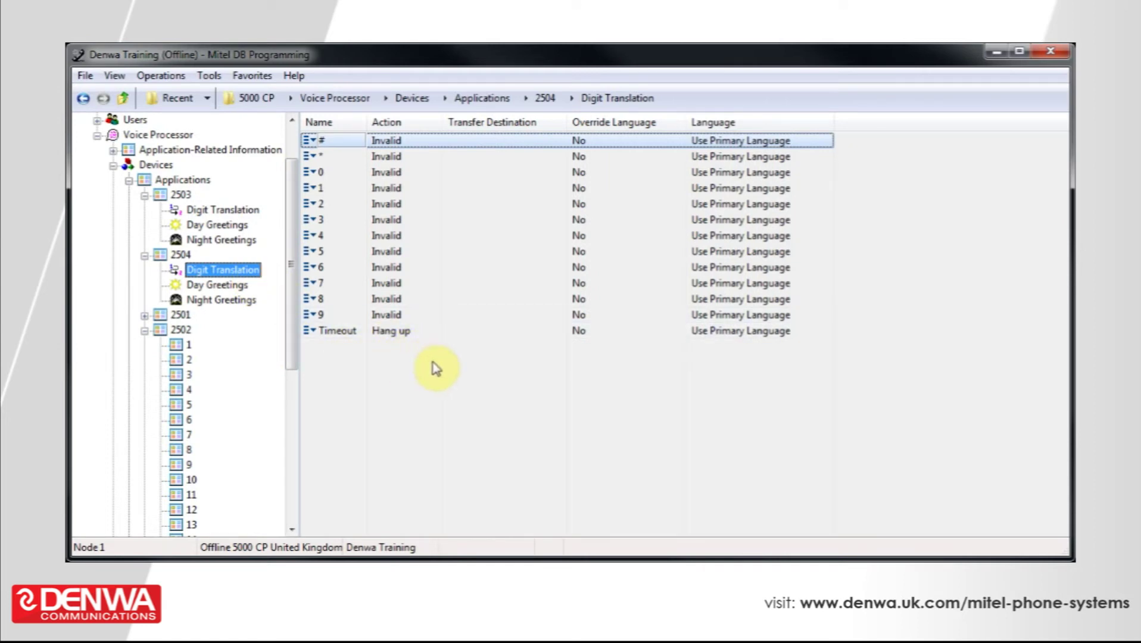
Step: Change 2504's digit-translation Timeout action from Hang up to Transfer to Mailbox
left_click(407, 338)
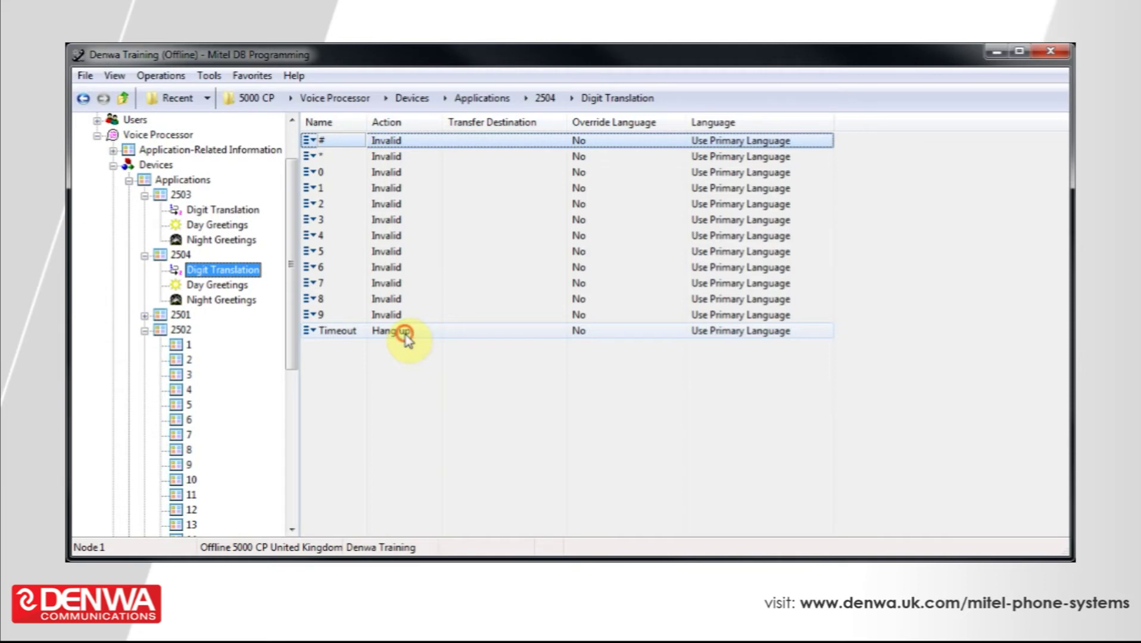
left_click(410, 334)
left_click(531, 331)
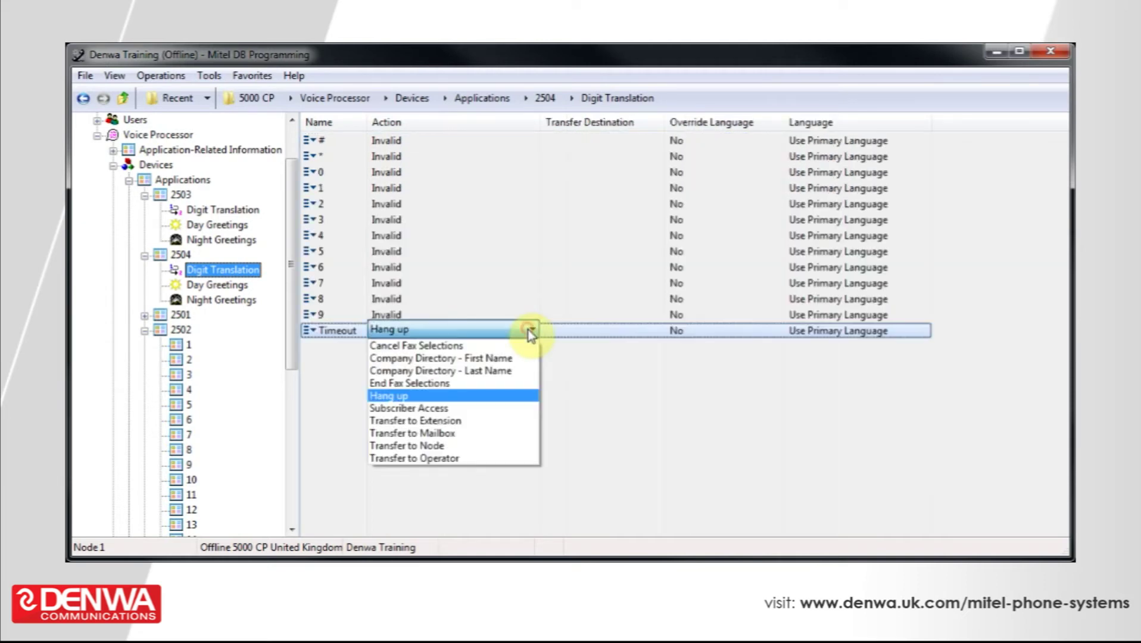
left_click(508, 433)
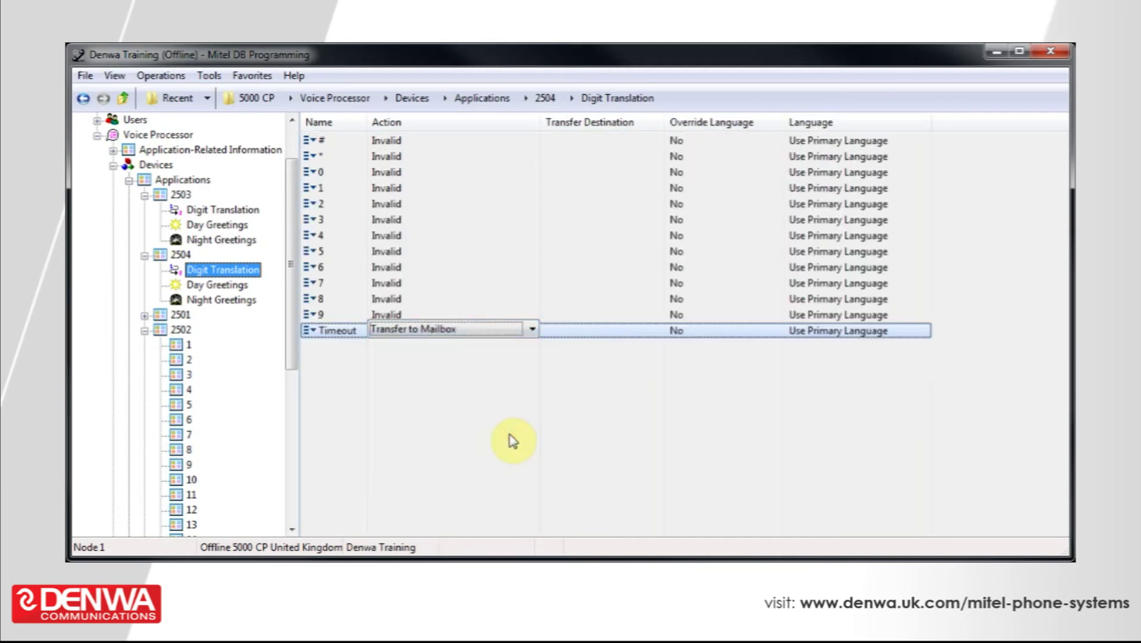
left_click(562, 377)
left_click(569, 335)
type("1000")
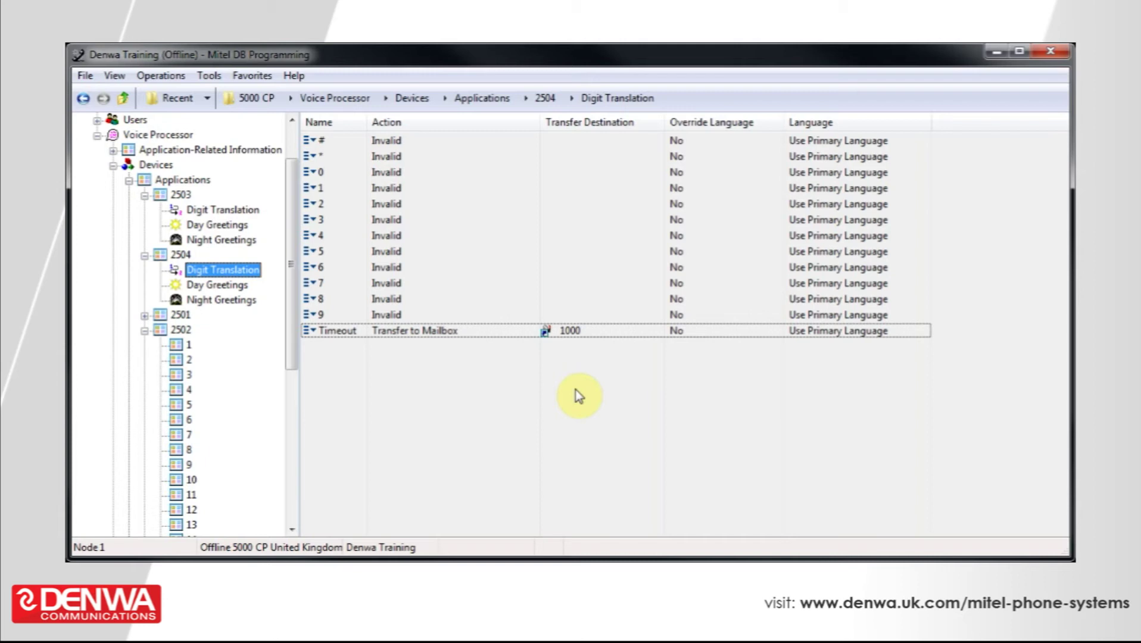
left_click(178, 330)
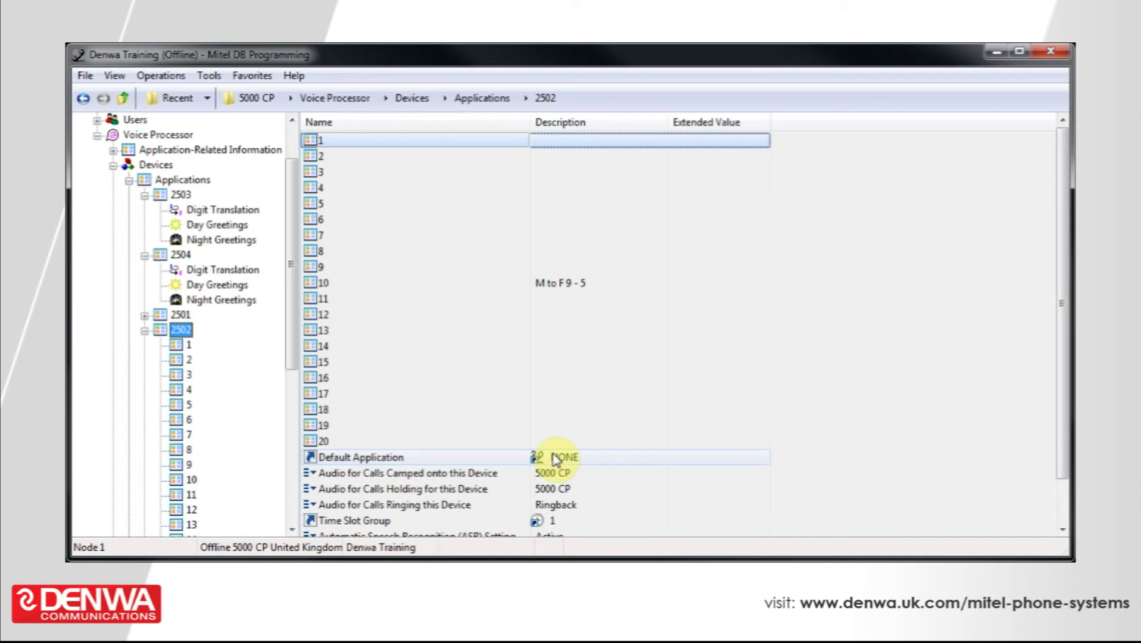
Step: Set STAR application 2502's Default Application to 2504, replacing NONE
left_click(554, 459)
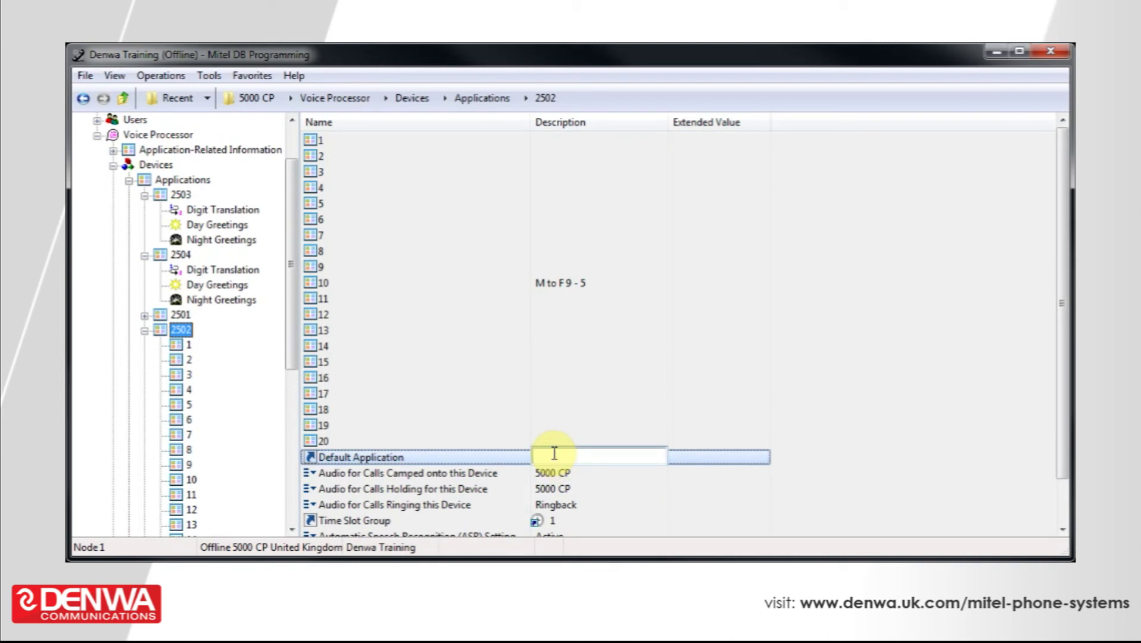
type("2")
type("504")
left_click(817, 434)
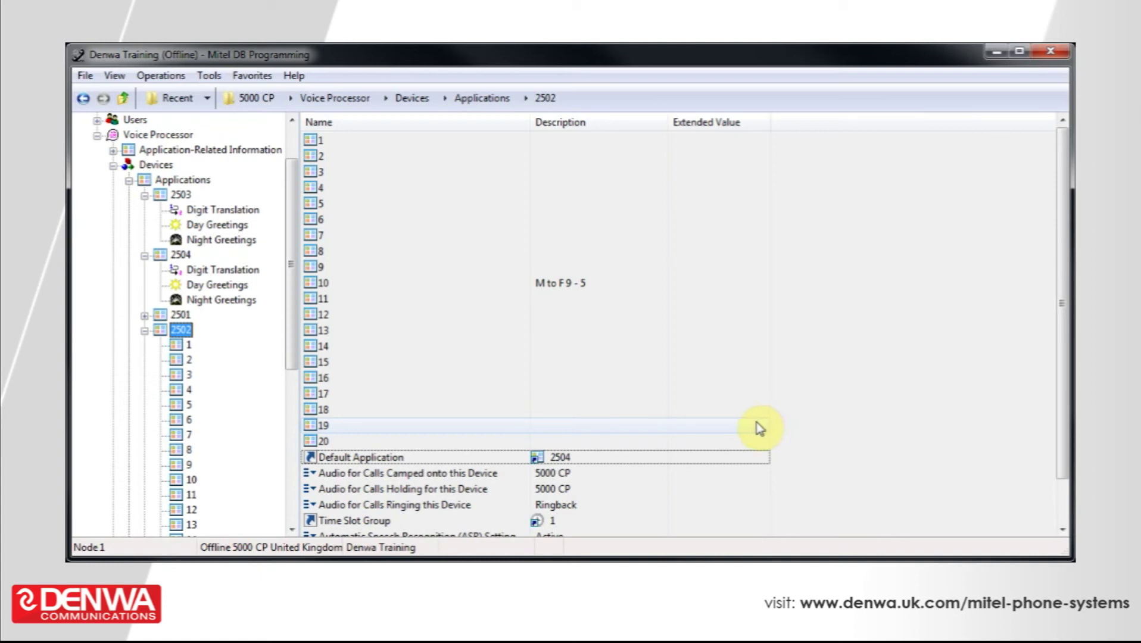
Step: Set schedule entry 10 (M to F 9 - 5) of 2502 to run application 2503
double_click(588, 287)
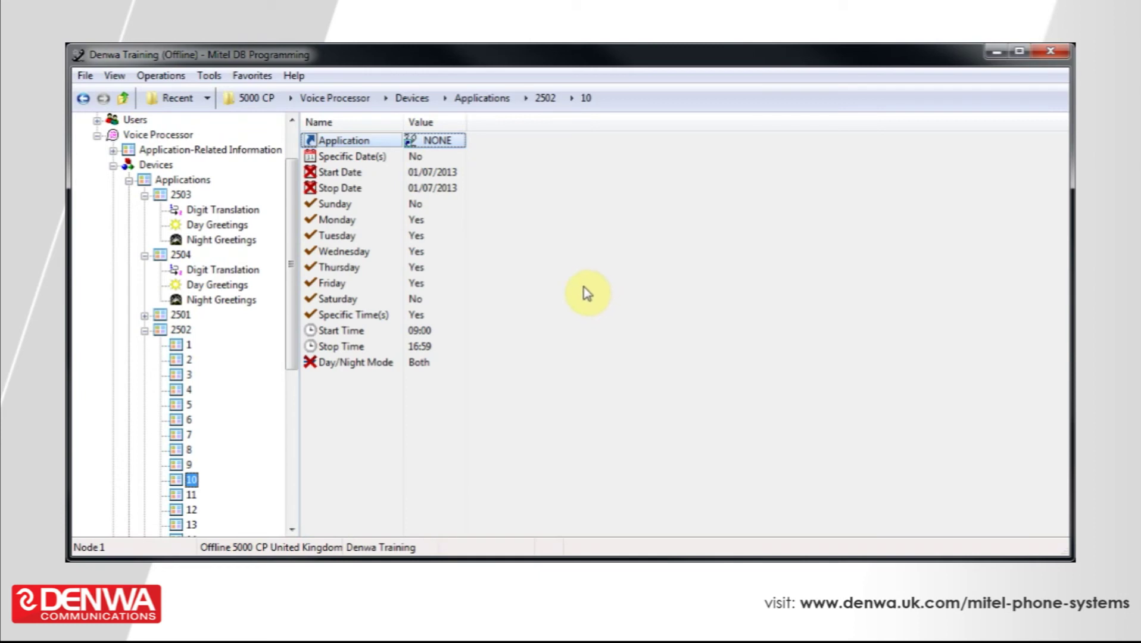
left_click(435, 147)
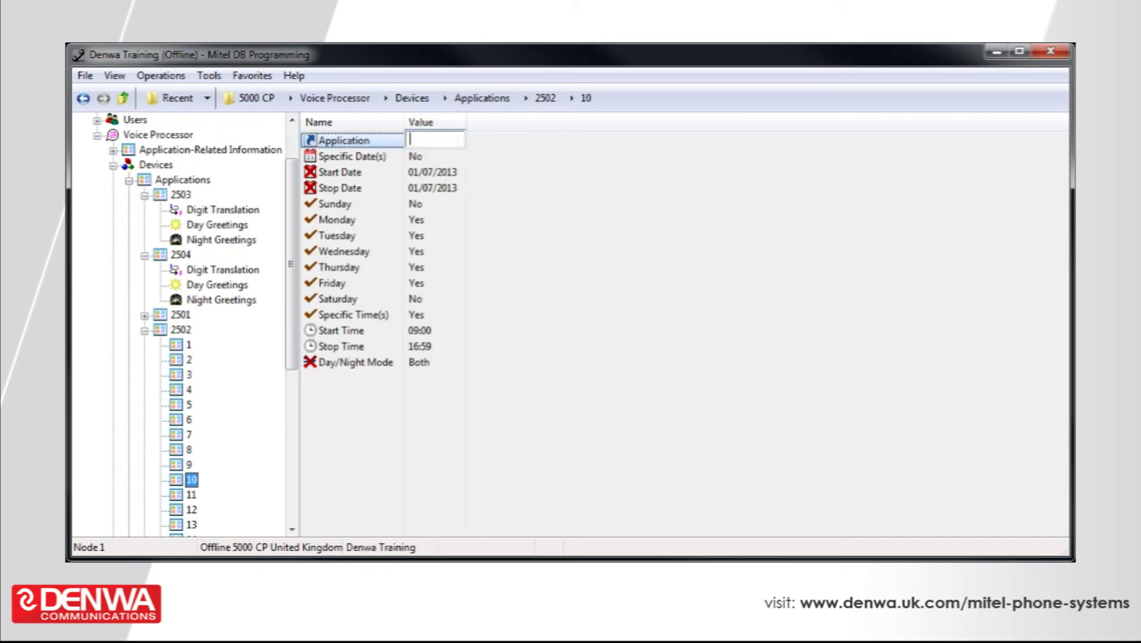
type("2503")
left_click(723, 306)
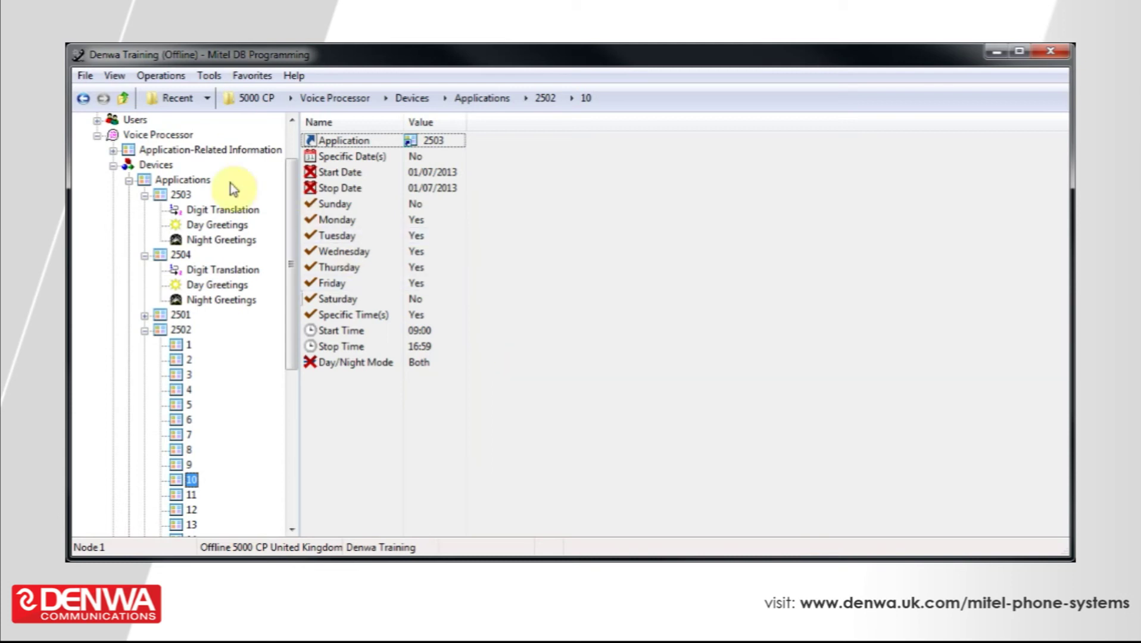
Step: Open call routing table 1 (Day) under System > Trunk-Related Information > Call Routing Tables
left_click(96, 136)
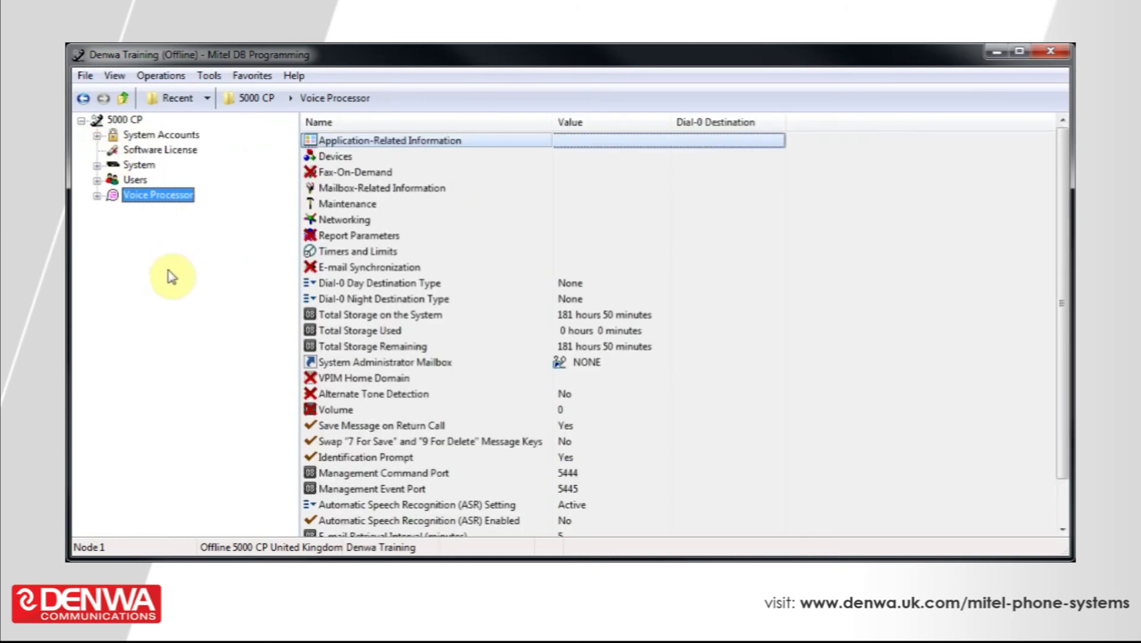
left_click(97, 165)
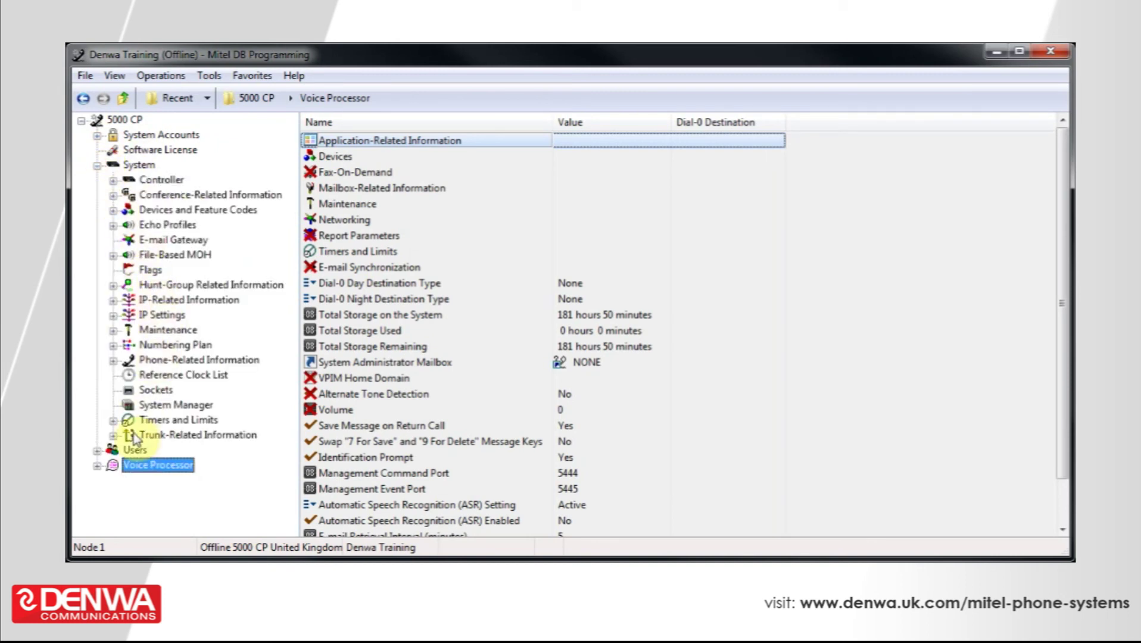
left_click(113, 436)
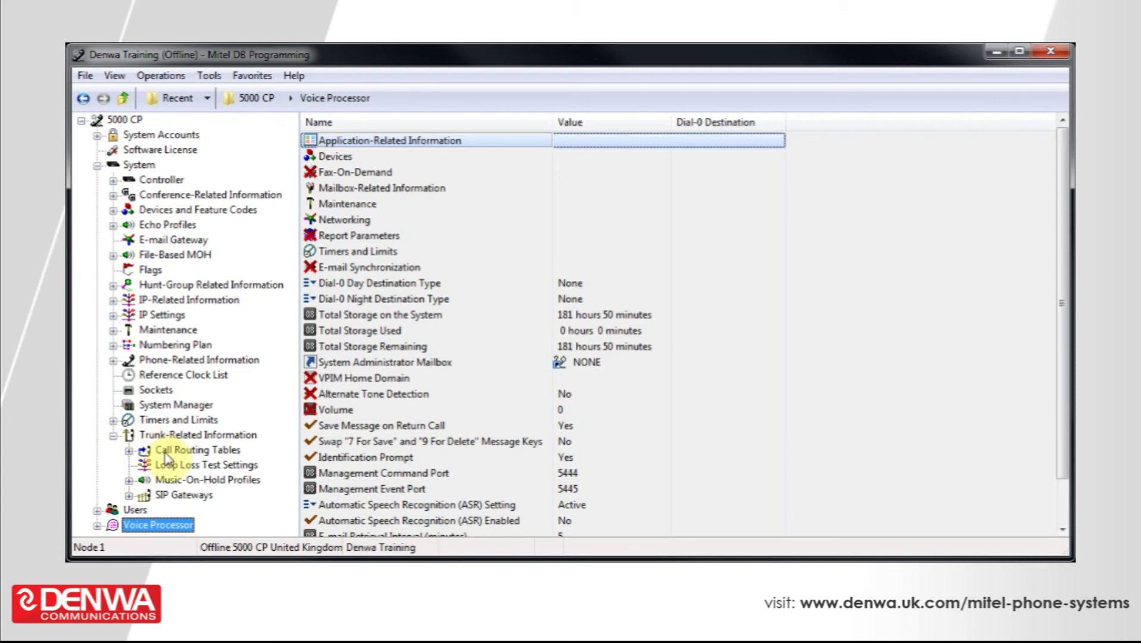
left_click(188, 451)
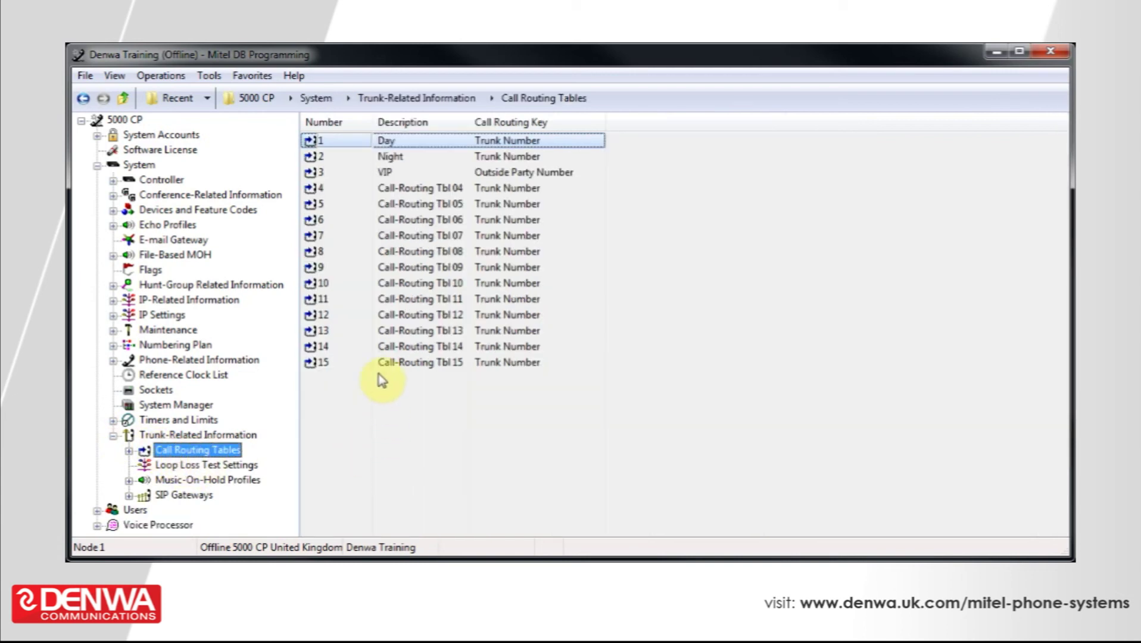
left_click(396, 139)
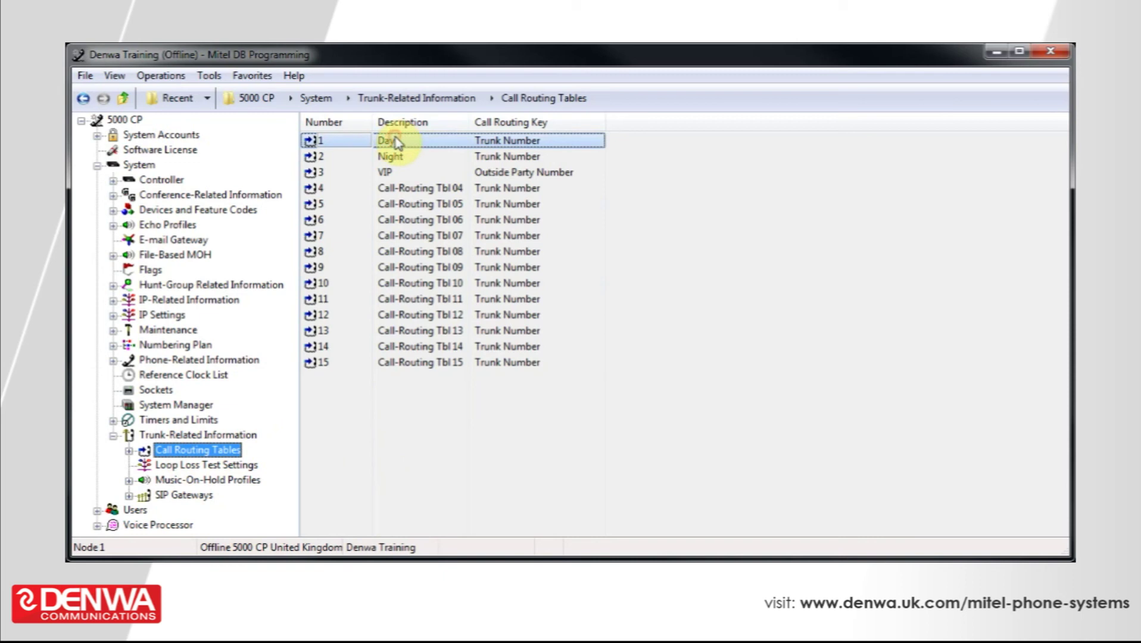
double_click(362, 143)
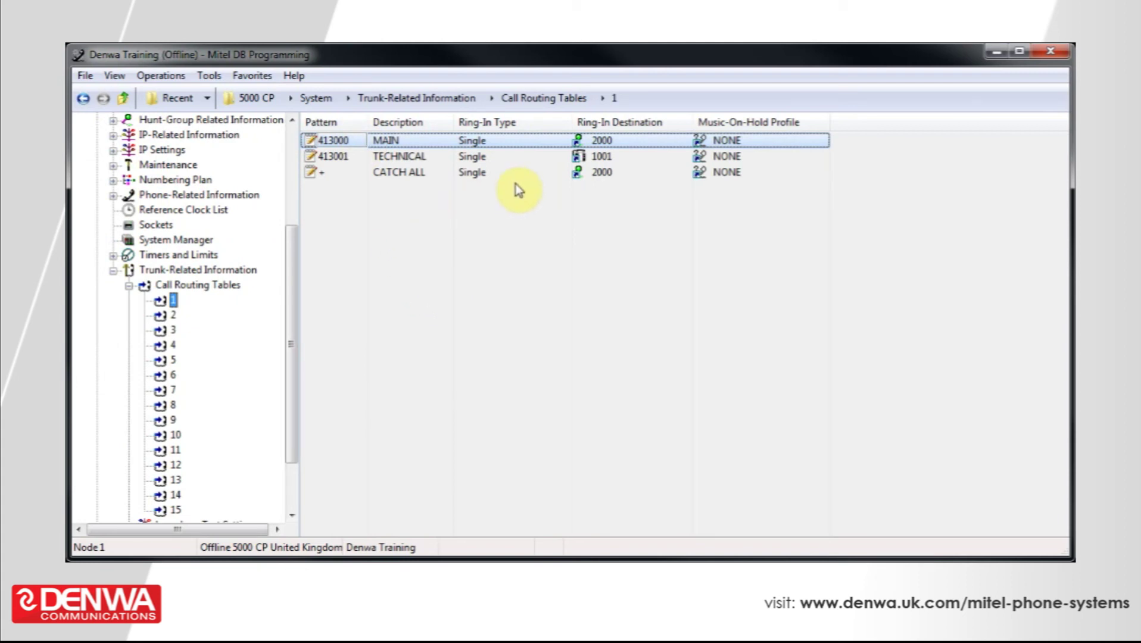
Step: Change MAIN pattern 413000's Ring-In Destination from 2000 to 2502
left_click(601, 141)
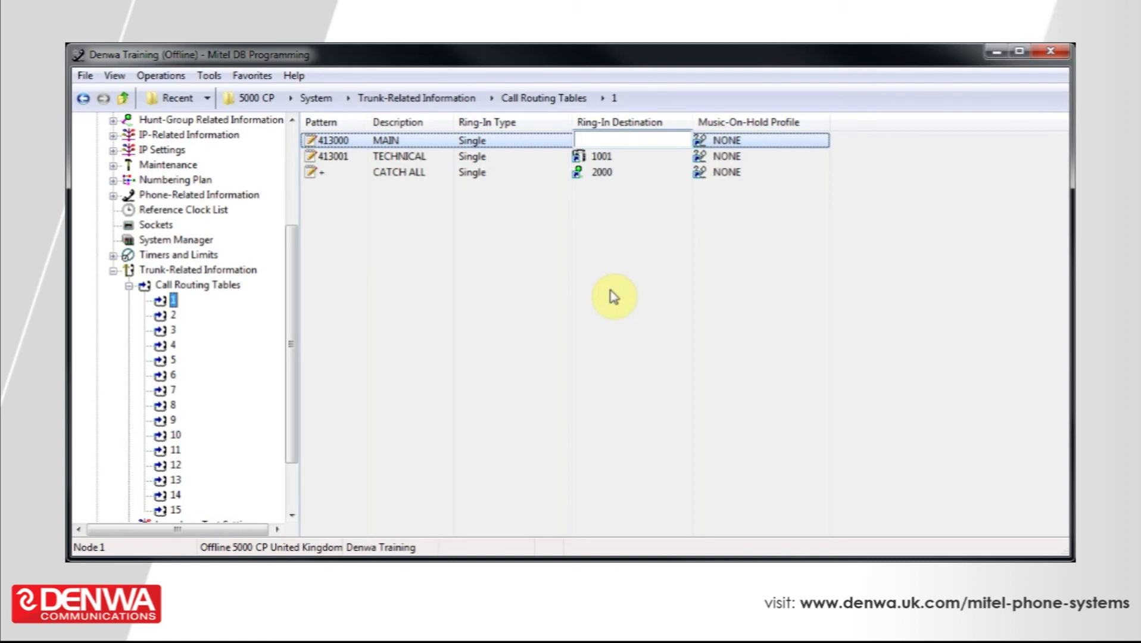
type("2503")
key("BackSpace")
type("2")
left_click(625, 287)
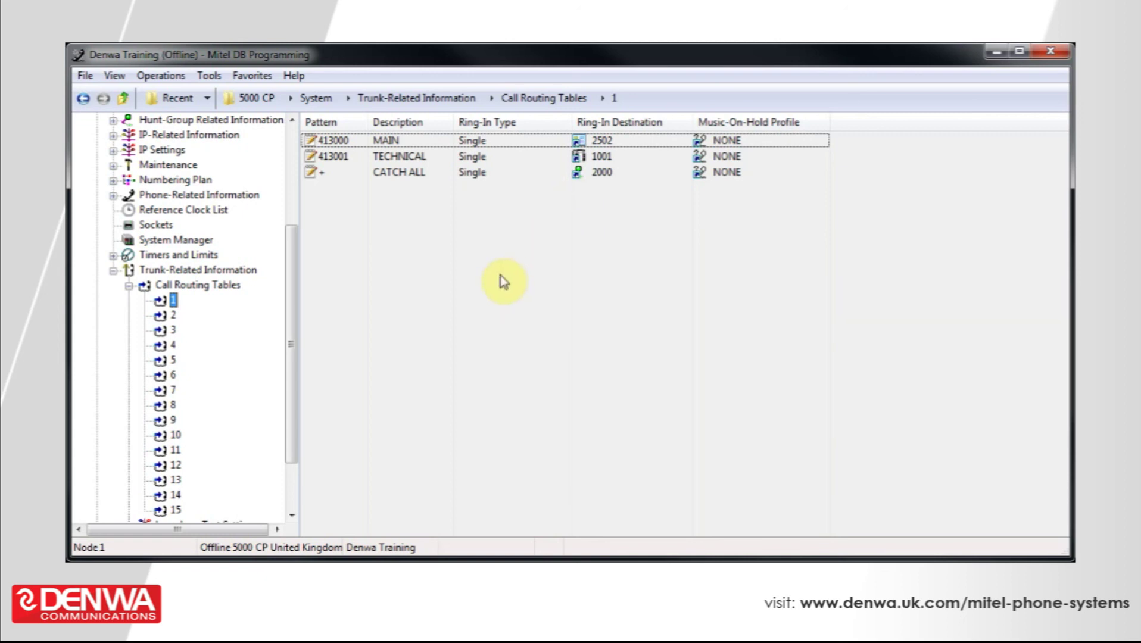
left_click(625, 141)
Step: Re-pick MAIN's ring-in destination as STAR device 2502 (Opening times) via Change Ring-In Destination
right_click(626, 142)
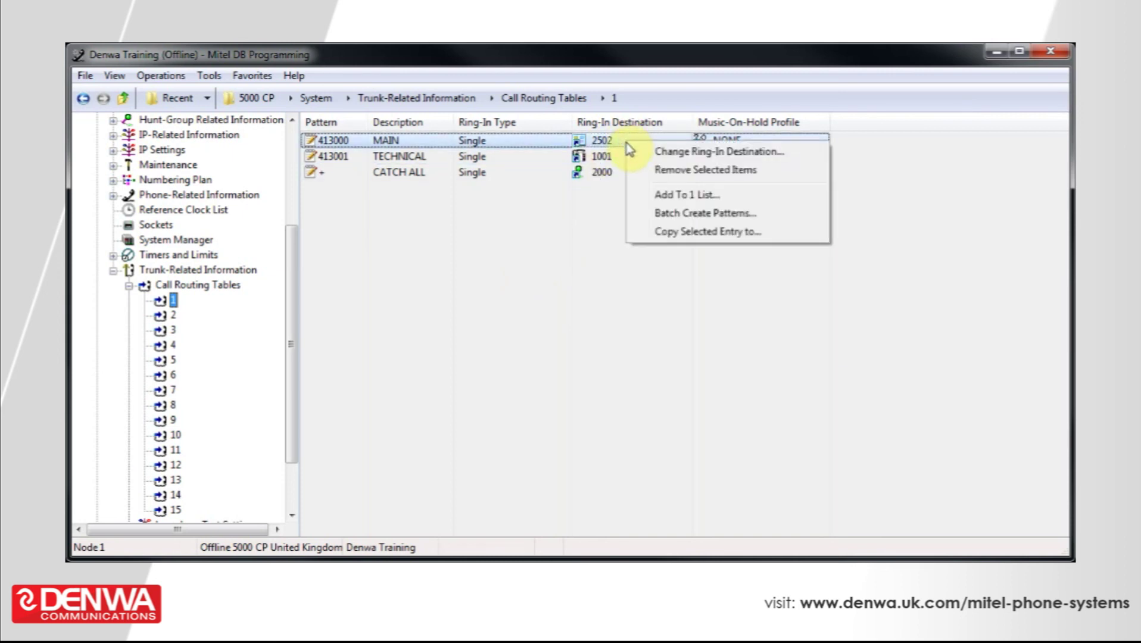
left_click(659, 153)
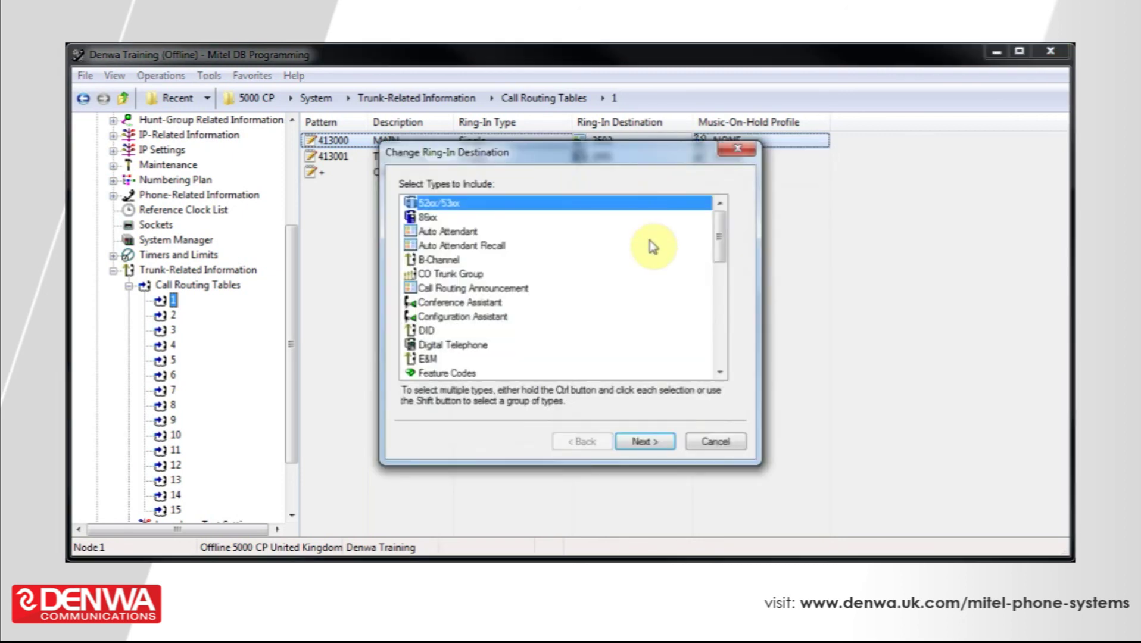
left_click(721, 232)
left_click_drag(721, 232, 717, 346)
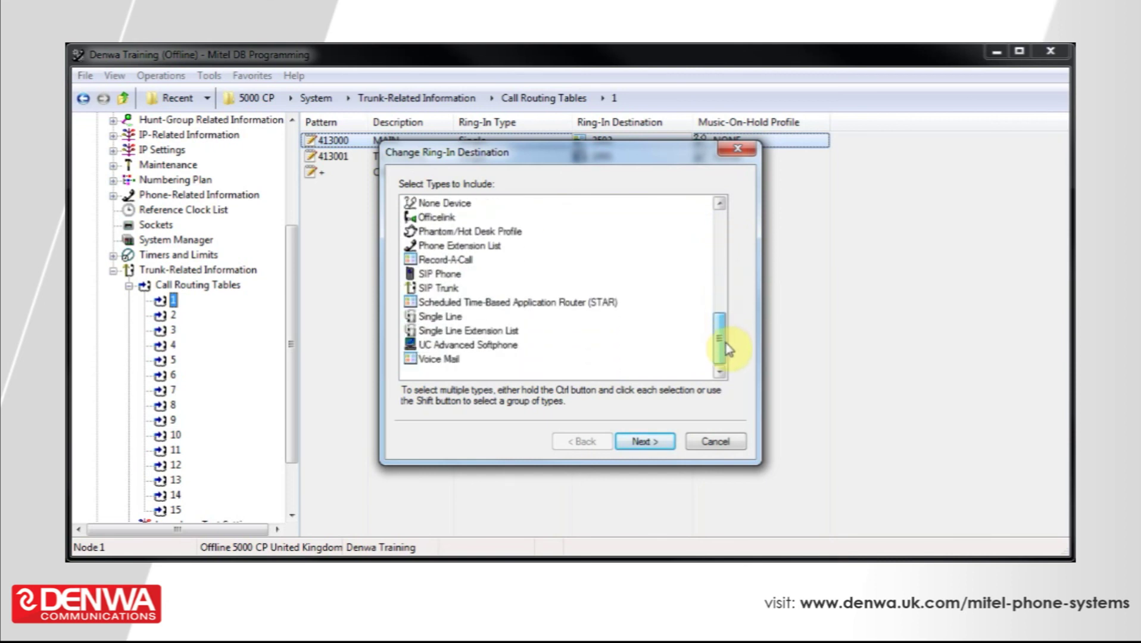
left_click(543, 302)
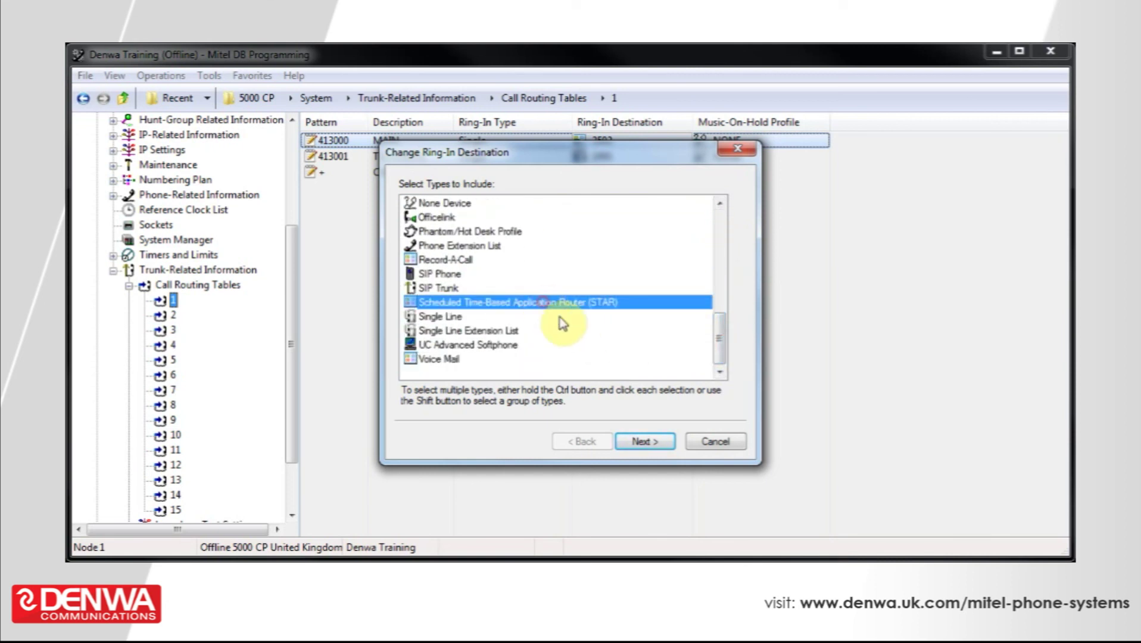
left_click(645, 441)
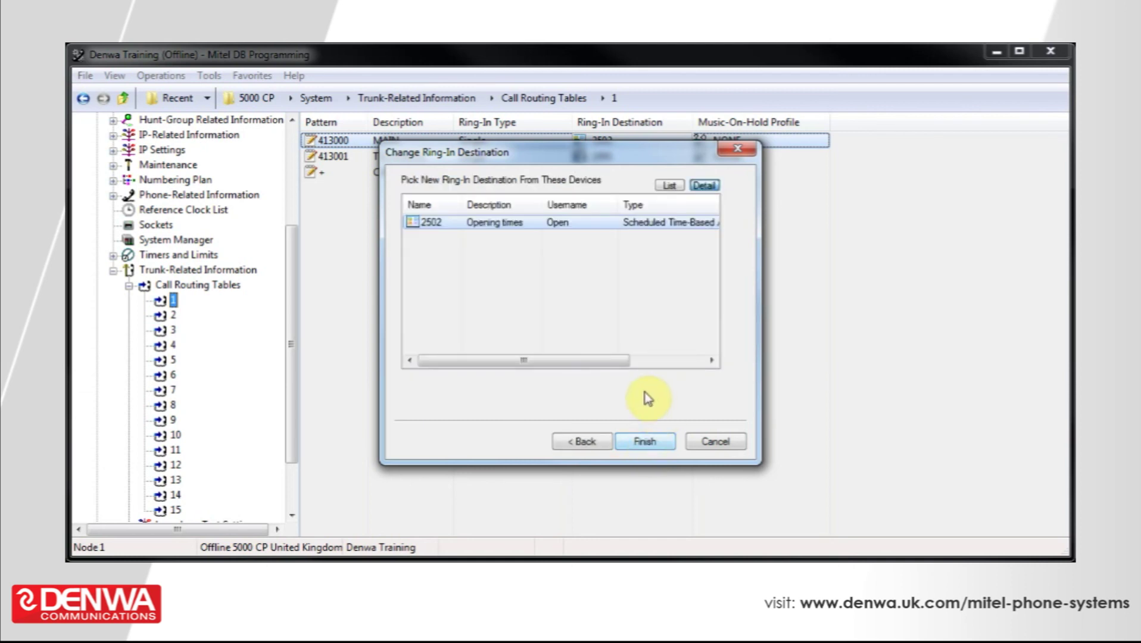
left_click(495, 228)
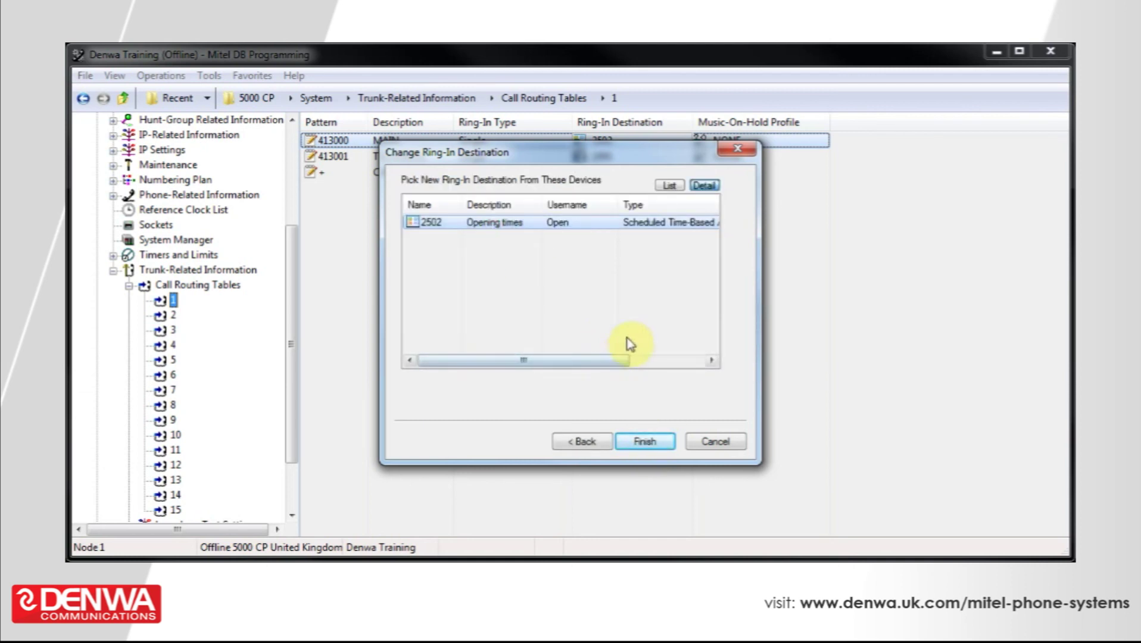
left_click(646, 446)
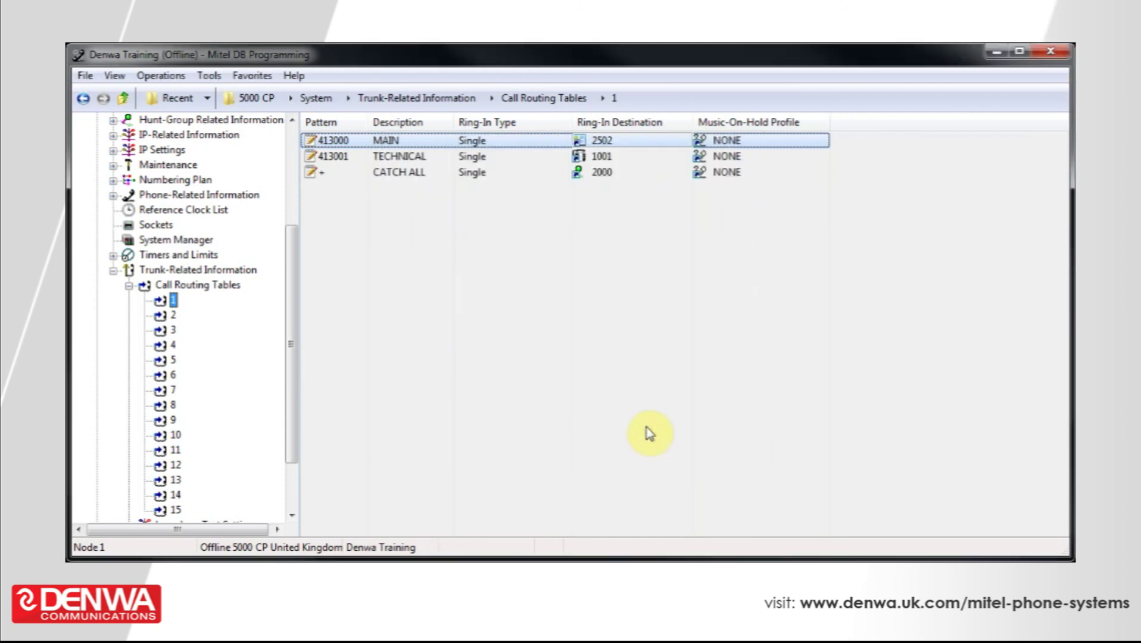